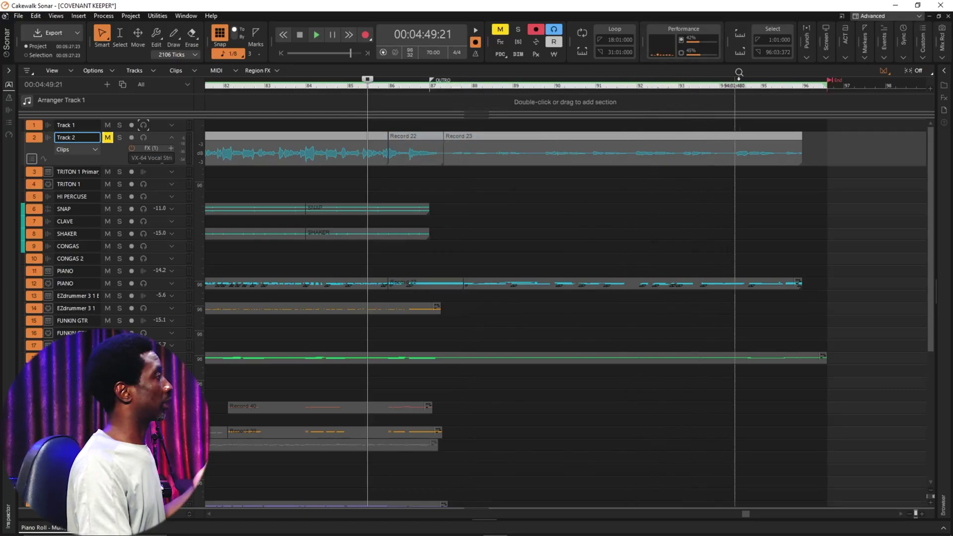
{"action": "left_click_drag", "start_coordinate": [777, 72], "coordinate": [609, 72]}
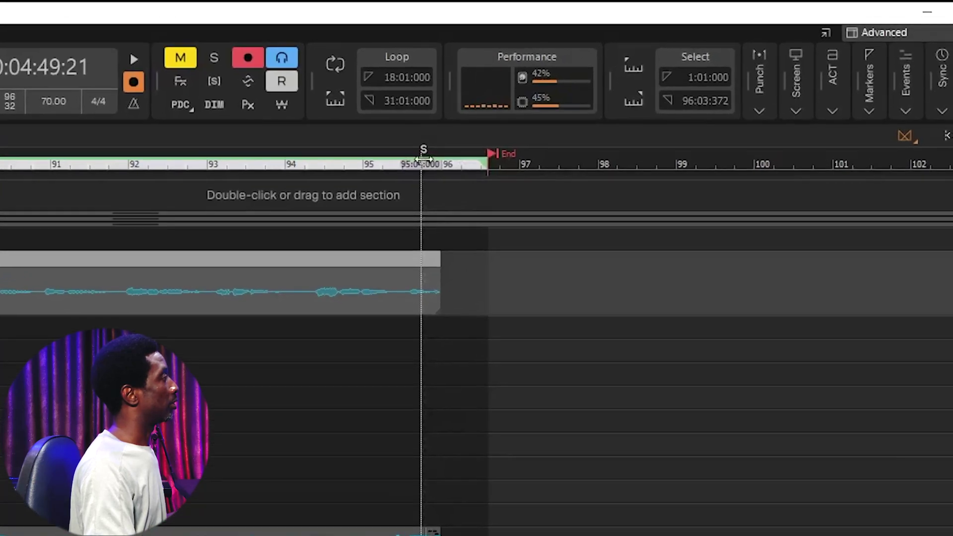
{"action": "left_click_drag", "start_coordinate": [423, 159], "coordinate": [313, 166]}
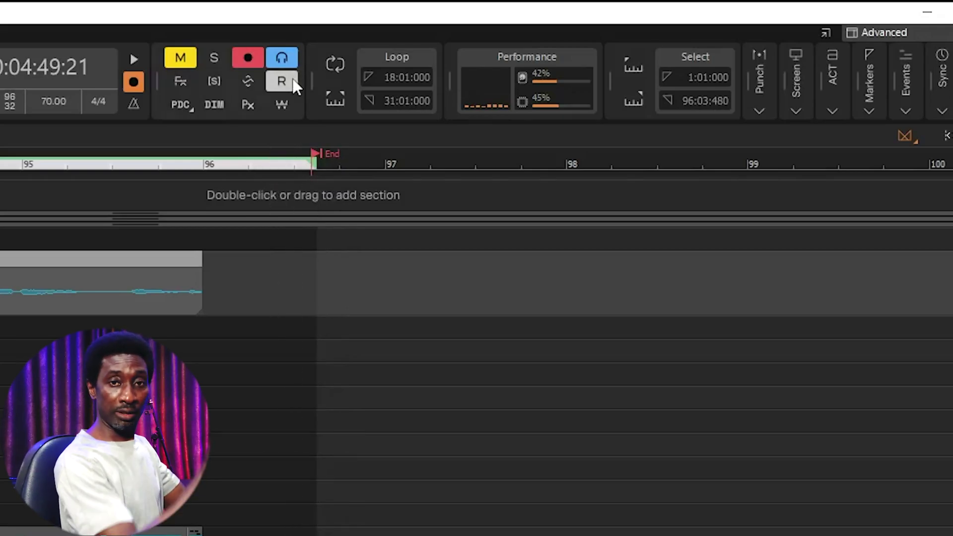
{"action": "key", "text": "w"}
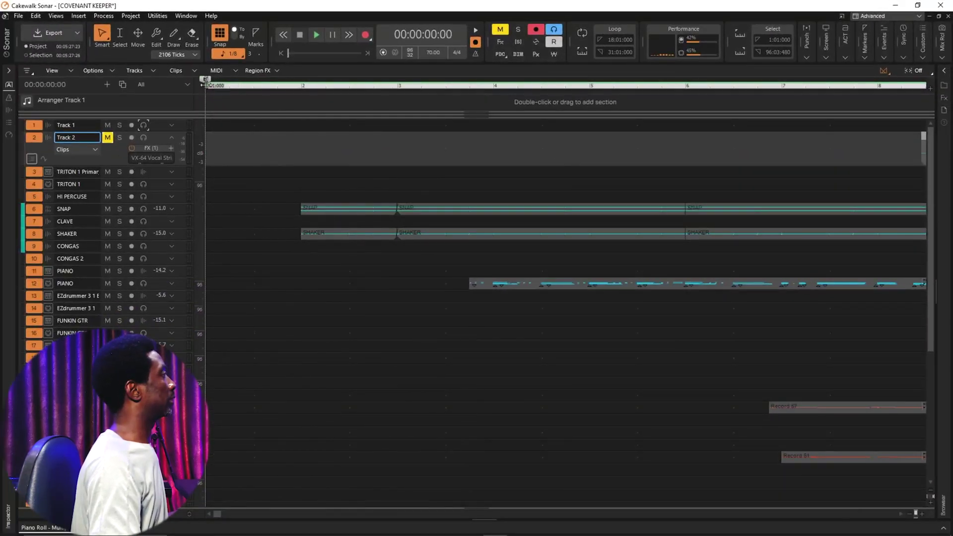
{"action": "left_click_drag", "start_coordinate": [205, 82], "coordinate": [318, 84]}
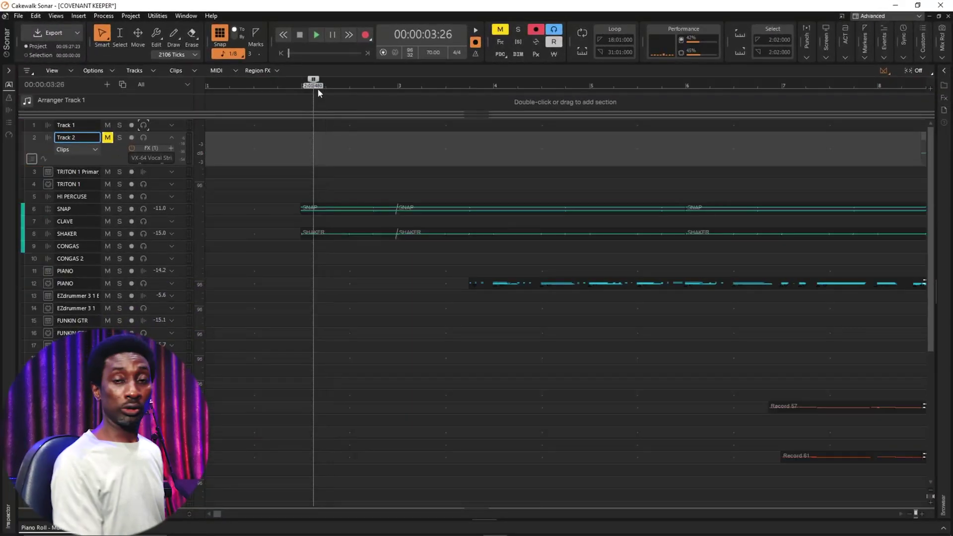
Select everything in the project and move the start of the time selection to 1:04:000, just before the first clips
{"action": "key", "text": "ctrl+a"}
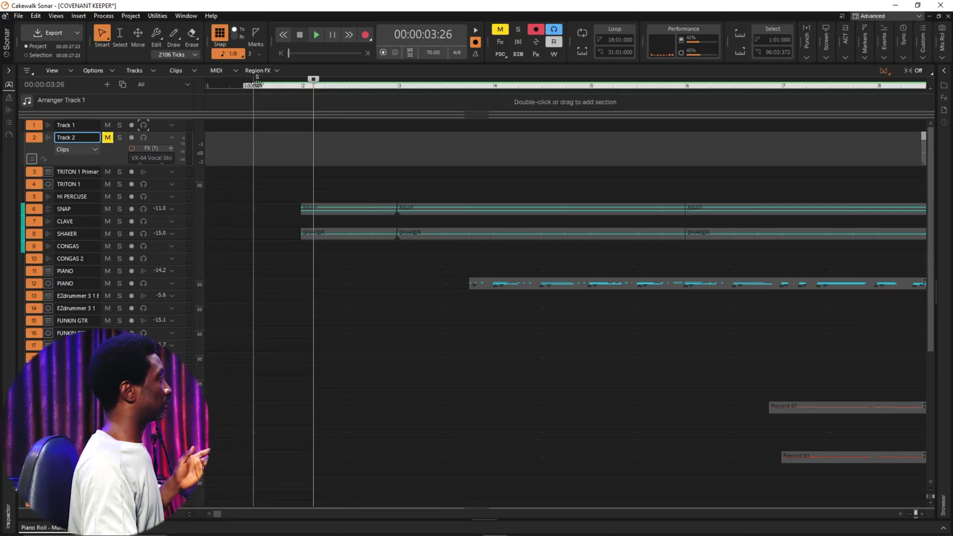
{"action": "left_click_drag", "start_coordinate": [275, 86], "coordinate": [276, 93]}
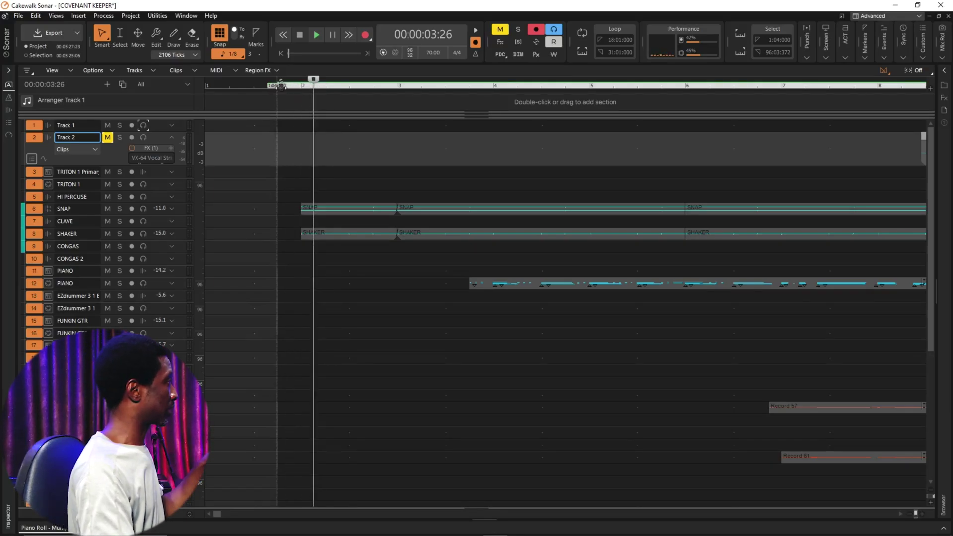
{"action": "key", "text": "ctrl+a"}
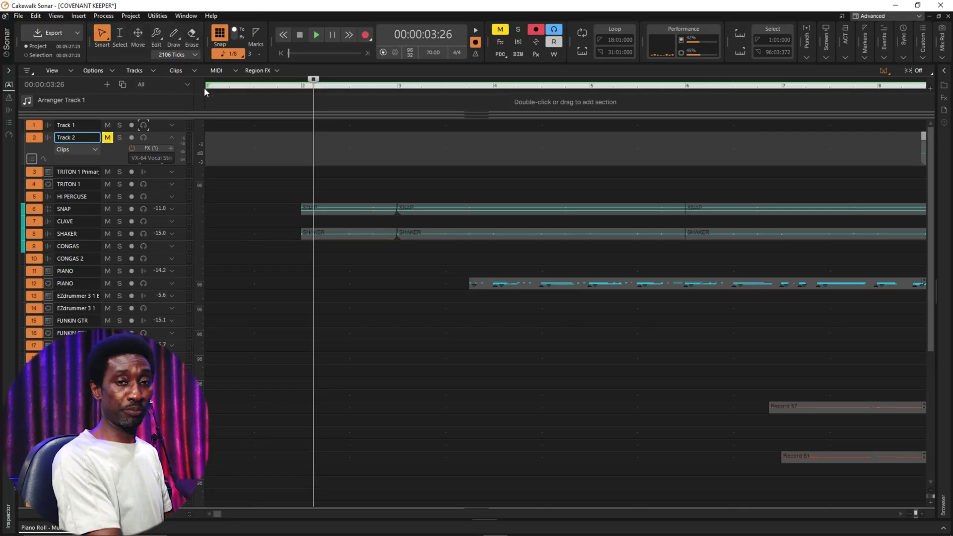
{"action": "left_click", "coordinate": [285, 86]}
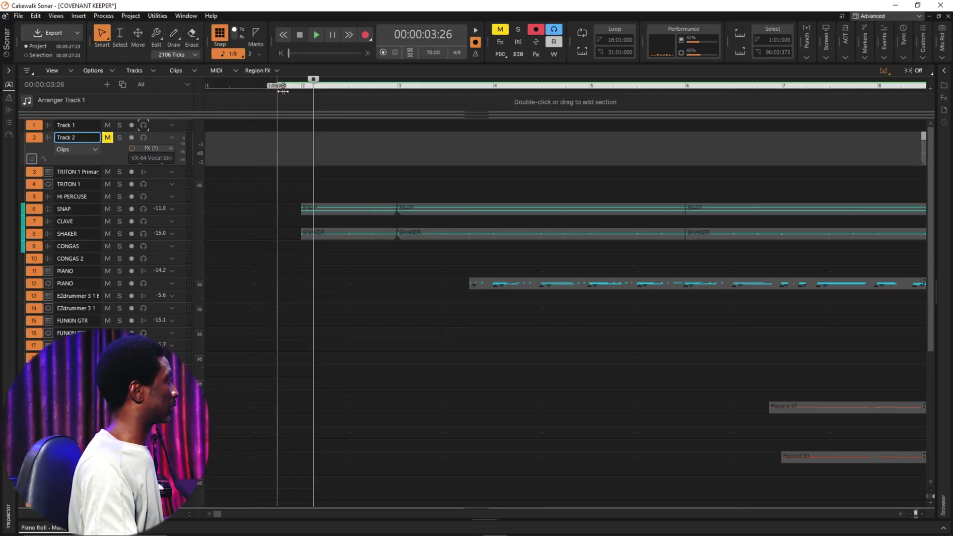
Set the project start and end markers to the current time selection and check both ends of the timeline
{"action": "left_click", "coordinate": [367, 53]}
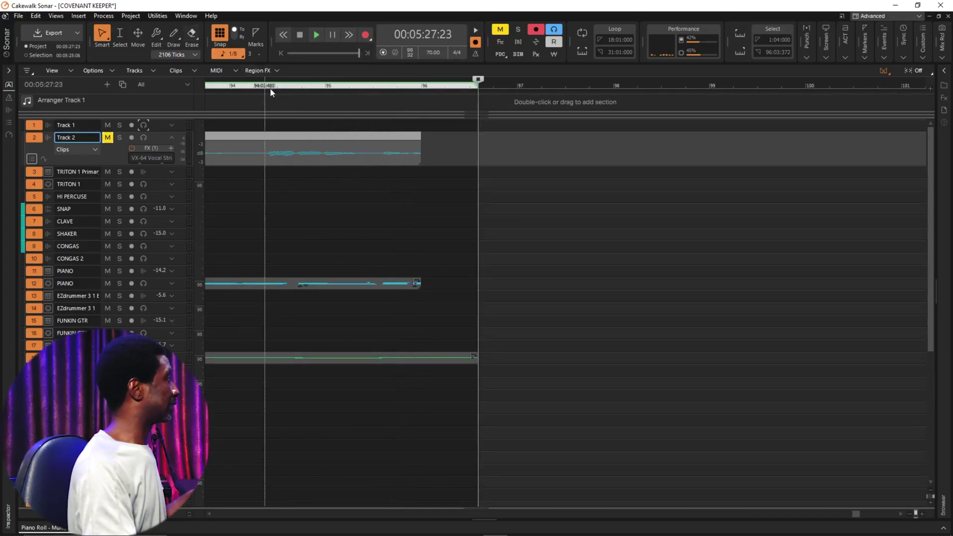
{"action": "key", "text": "w"}
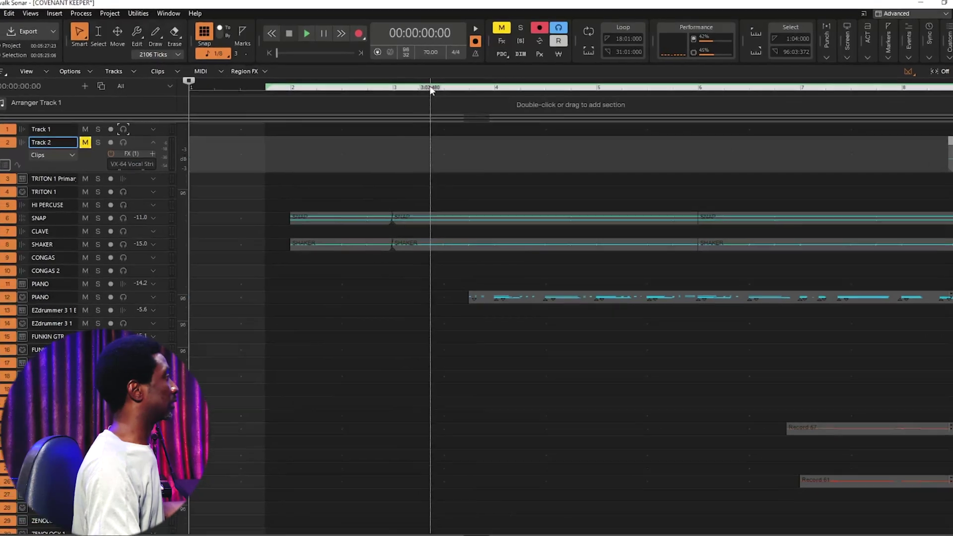
{"action": "right_click", "coordinate": [433, 86]}
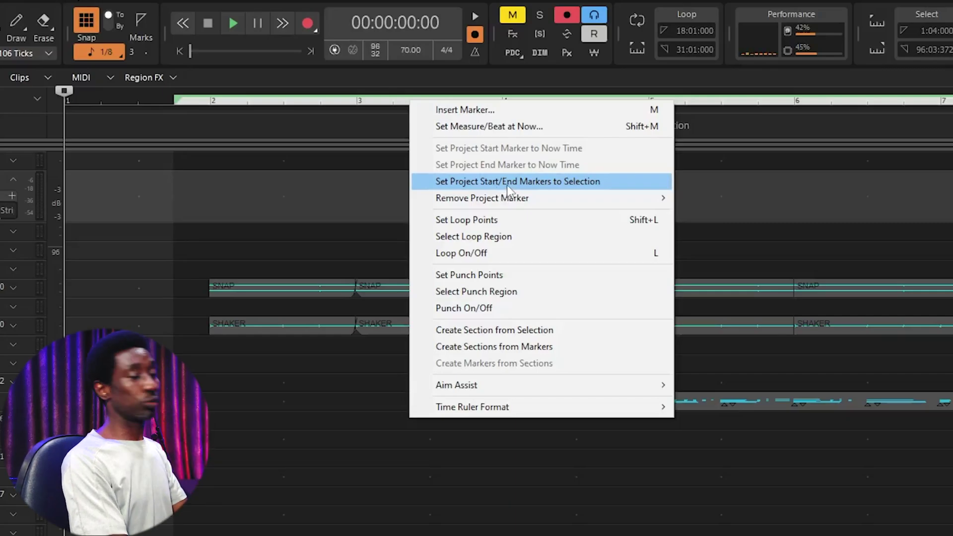
{"action": "left_click", "coordinate": [508, 190]}
{"action": "key", "text": "ctrl+Right"}
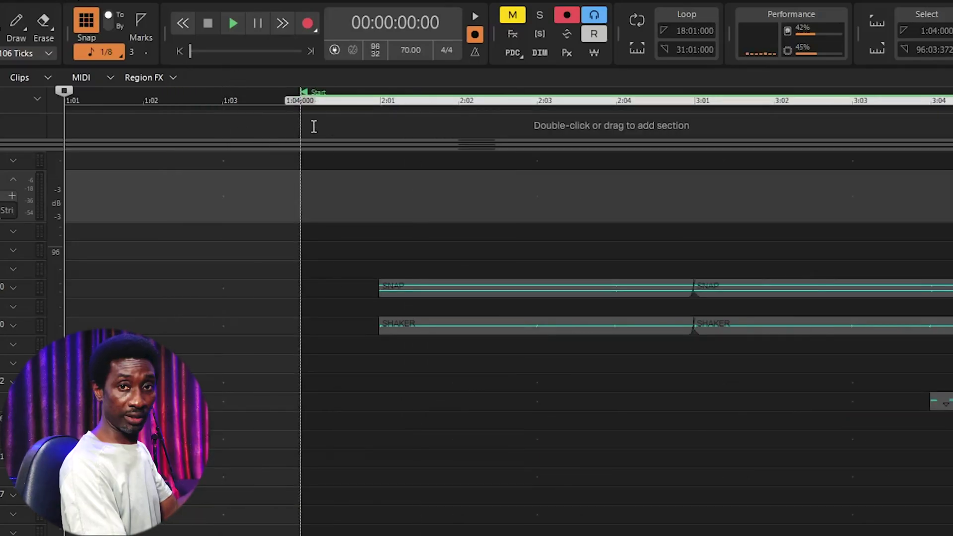
{"action": "left_click", "coordinate": [311, 52]}
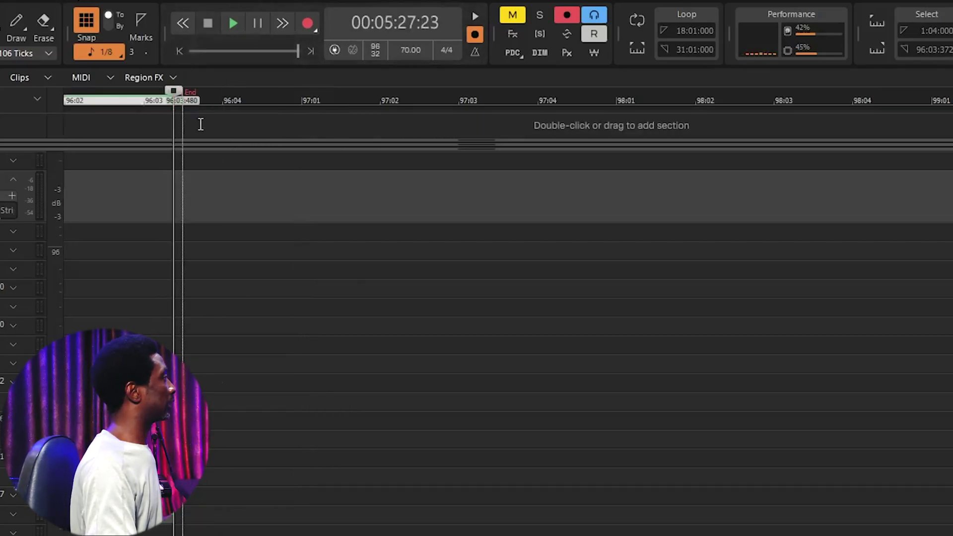
Return to the beginning of the project and play it from there twice to check playback around the Start marker
{"action": "key", "text": "Home"}
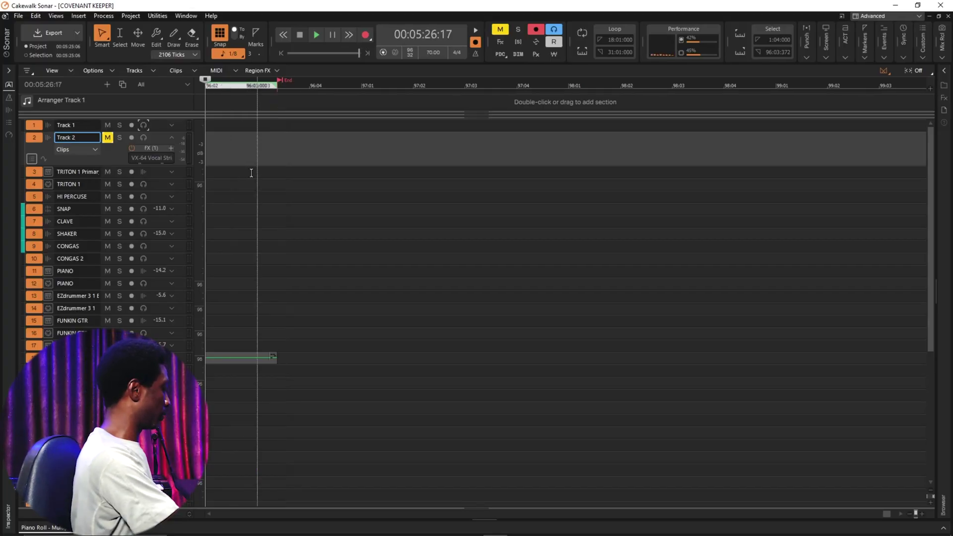
{"action": "key", "text": "w"}
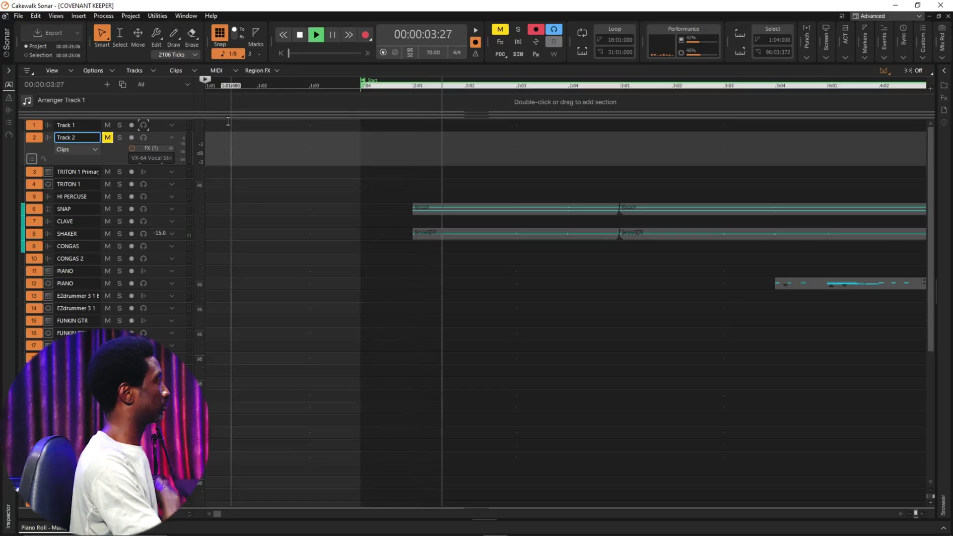
{"action": "key", "text": "space"}
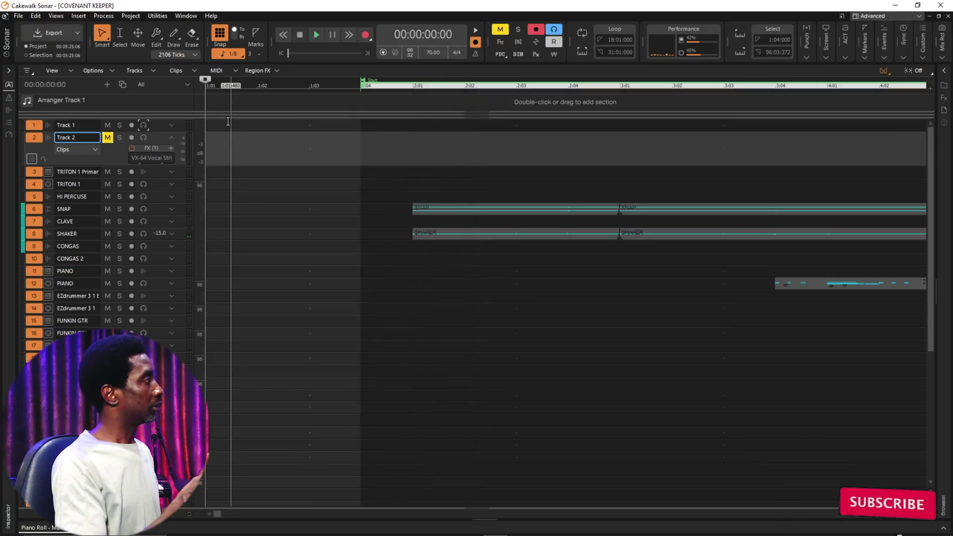
{"action": "key", "text": "space"}
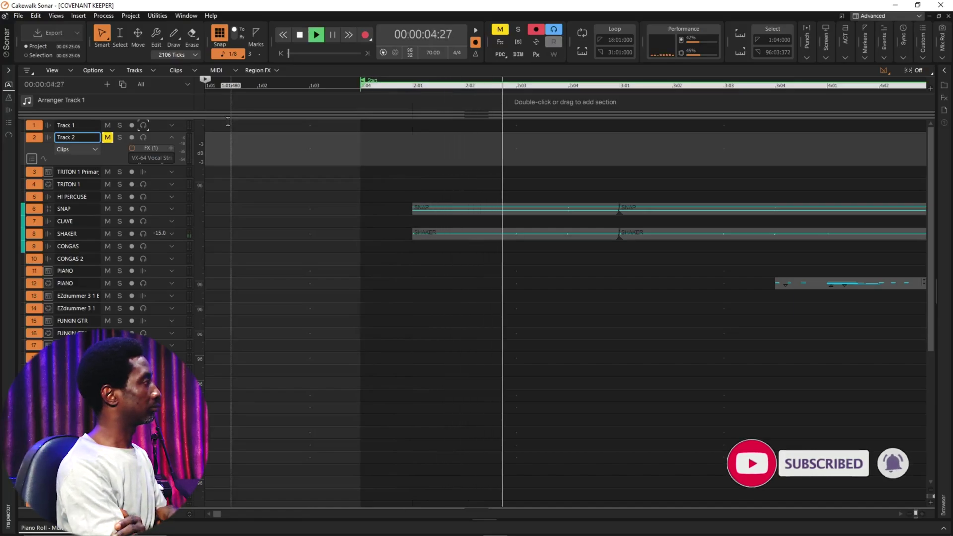
{"action": "key", "text": "space"}
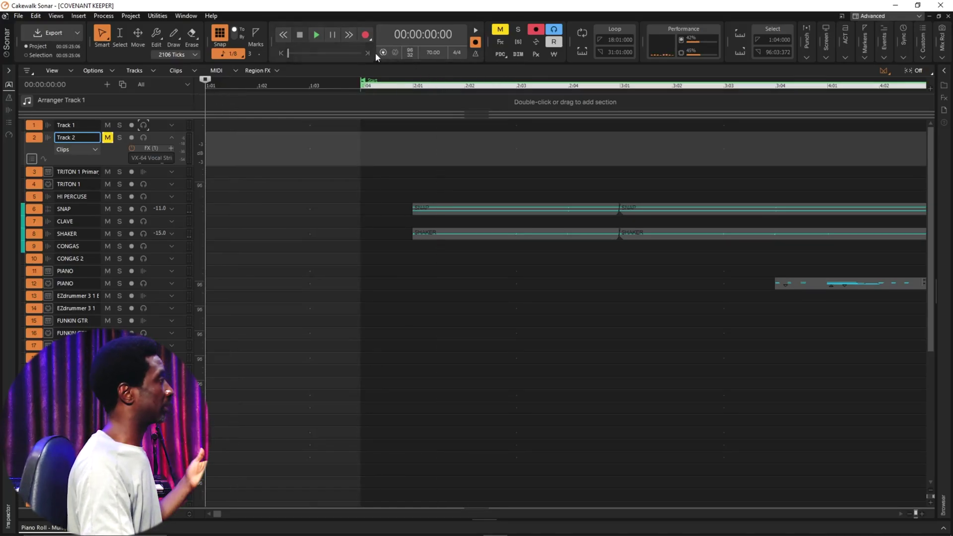
Place the playhead at 95:02 near the project's end and play through to check playback at the End marker
{"action": "left_click", "coordinate": [368, 53]}
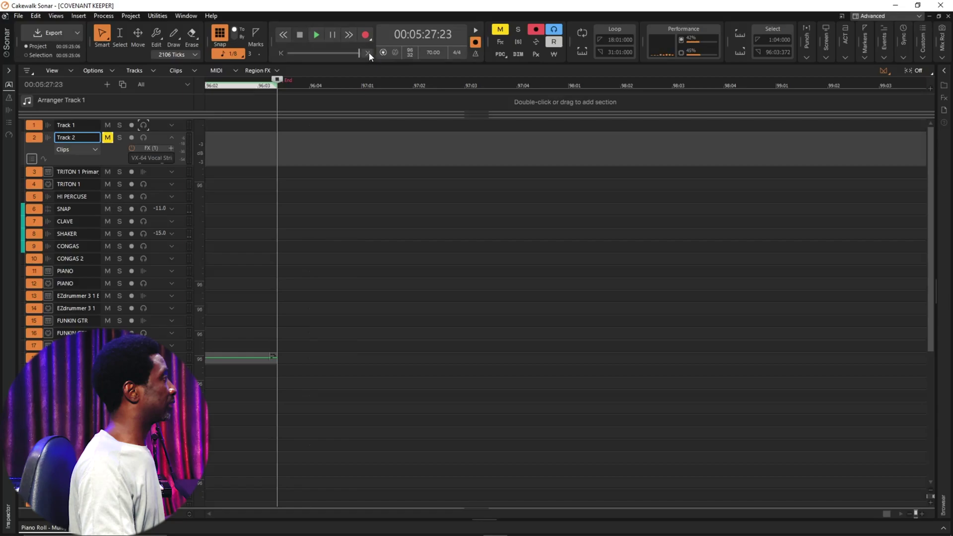
{"action": "scroll", "coordinate": [417, 98], "scroll_direction": "left", "scroll_amount": 5}
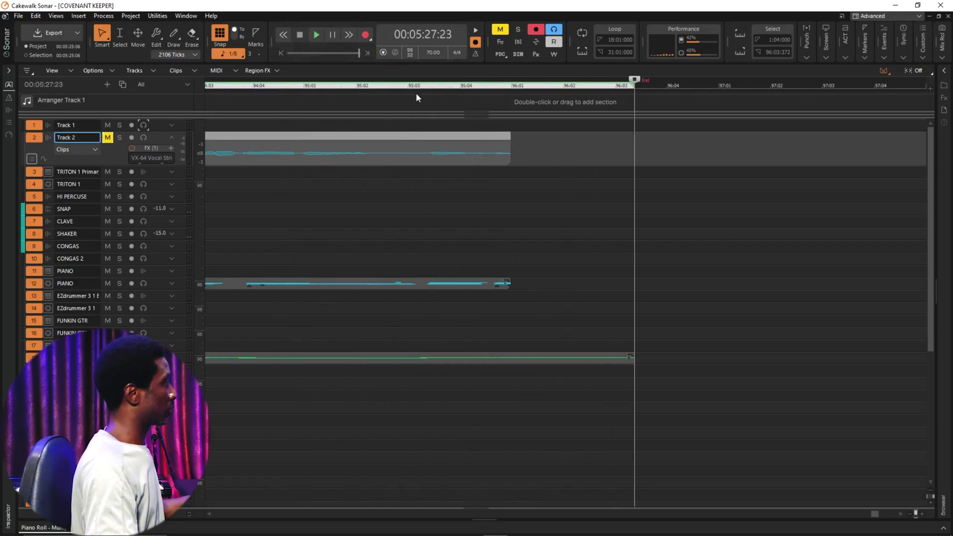
{"action": "left_click_drag", "start_coordinate": [381, 86], "coordinate": [352, 87]}
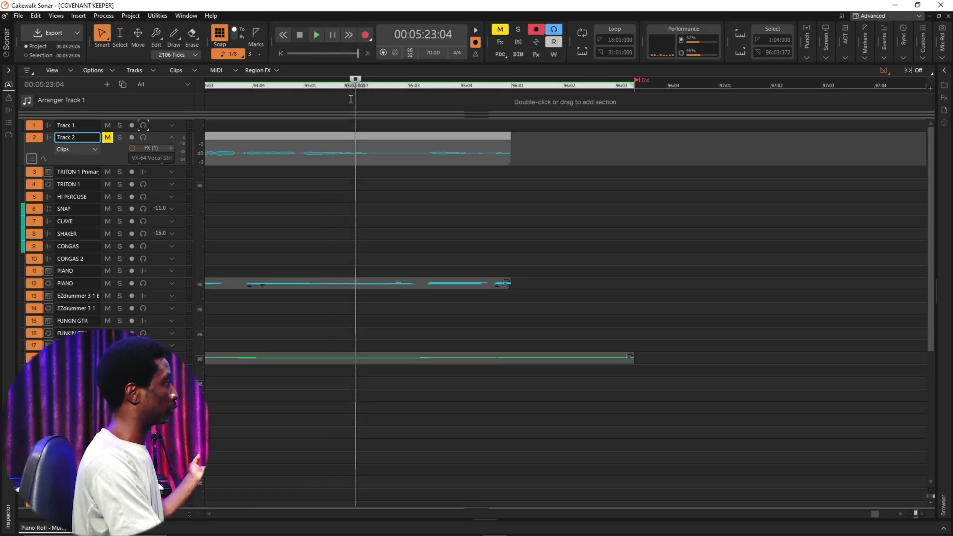
{"action": "key", "text": "space"}
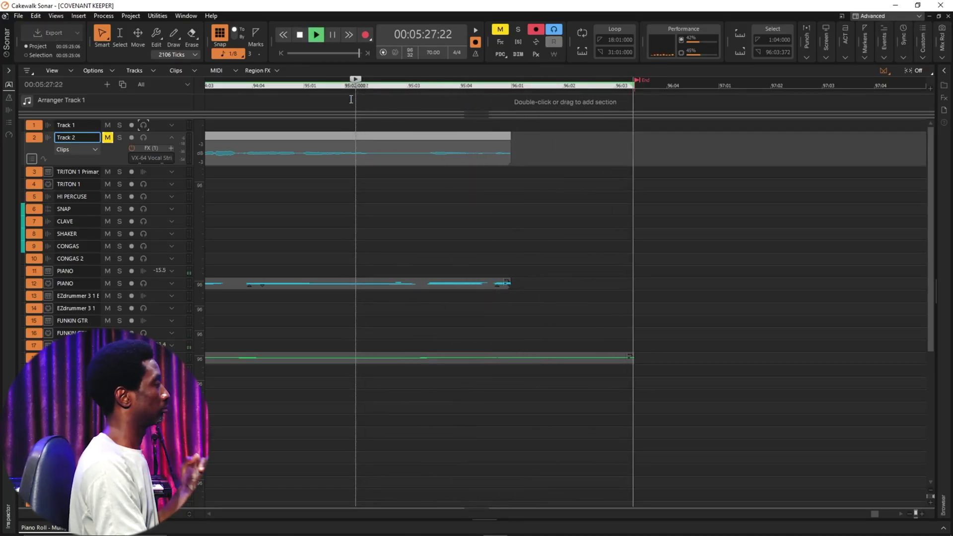
{"action": "key", "text": "space"}
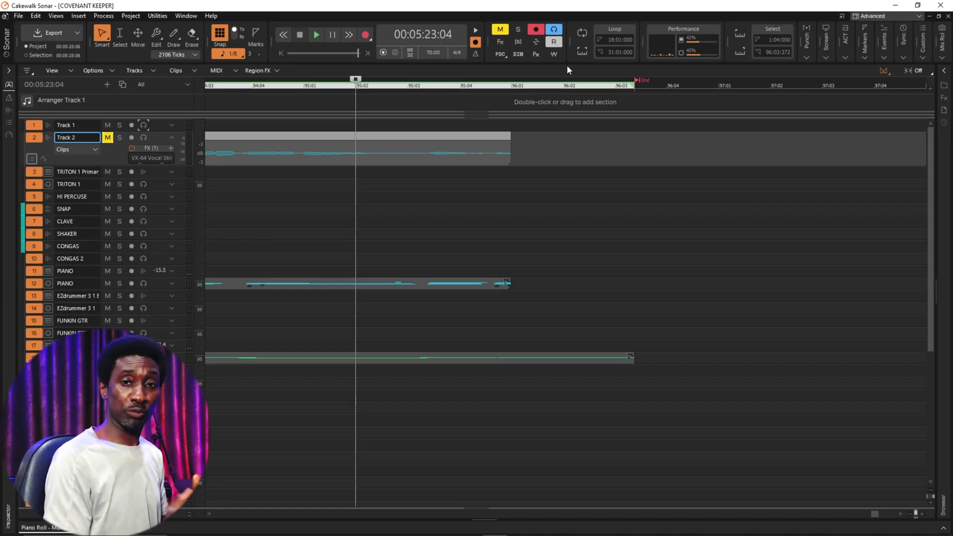
Browse the project markers backward to VRS 2 and forward again to BRIDGE
{"action": "left_click", "coordinate": [923, 58]}
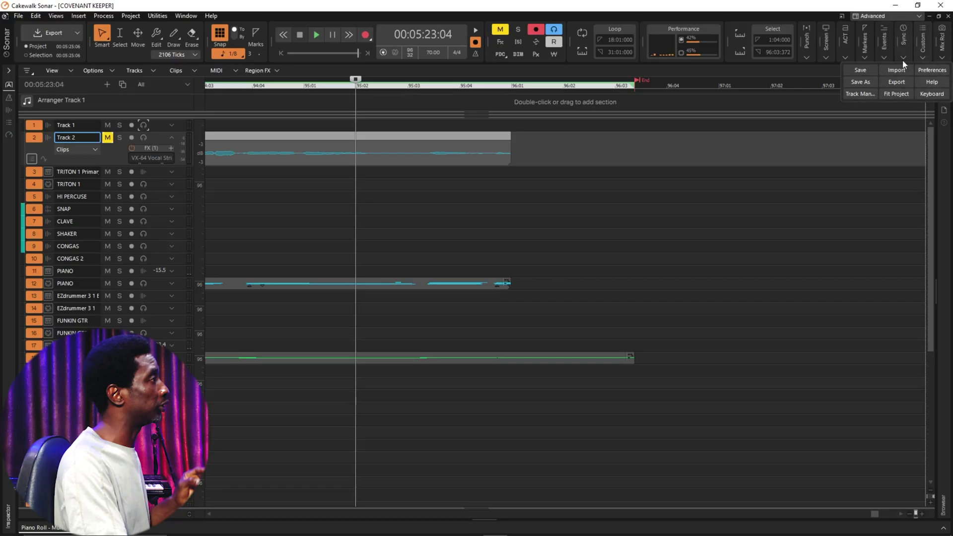
{"action": "left_click", "coordinate": [884, 58]}
{"action": "left_click", "coordinate": [865, 52]}
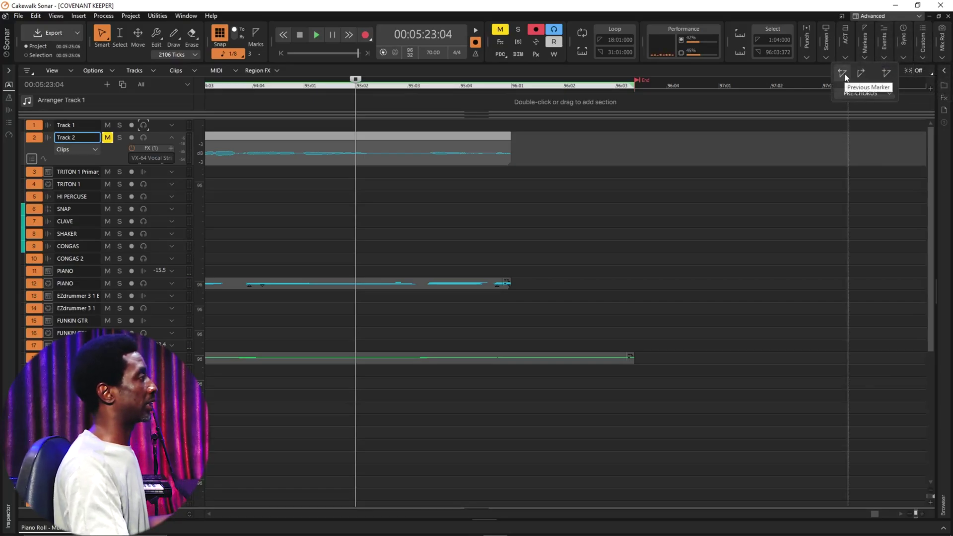
{"action": "left_click", "coordinate": [845, 75]}
{"action": "left_click", "coordinate": [844, 74]}
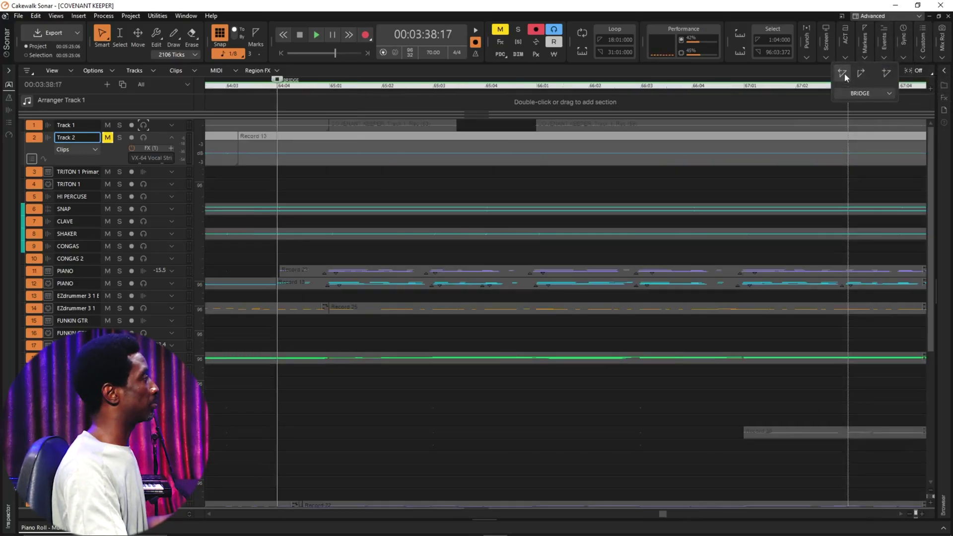
{"action": "left_click", "coordinate": [844, 74]}
{"action": "left_click", "coordinate": [844, 73]}
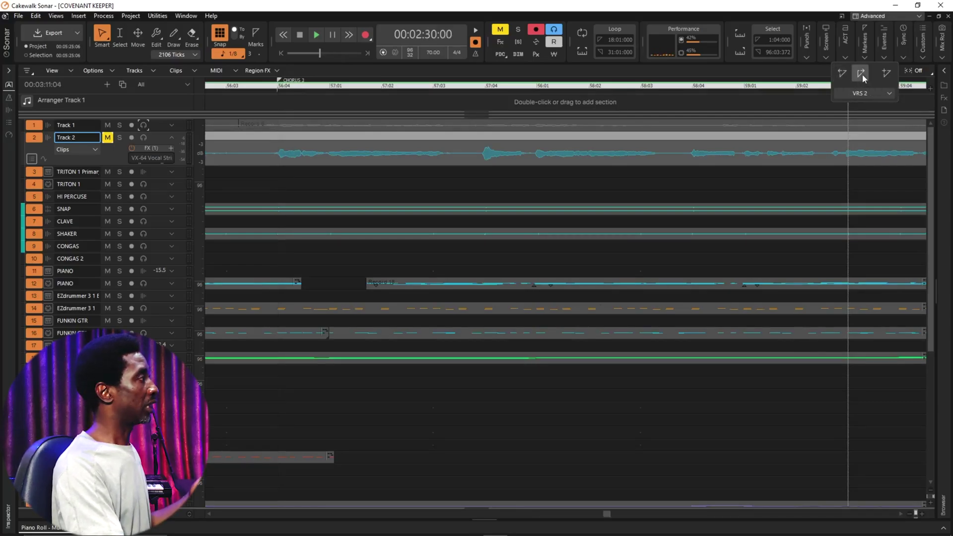
{"action": "left_click", "coordinate": [863, 74]}
{"action": "left_click", "coordinate": [862, 73]}
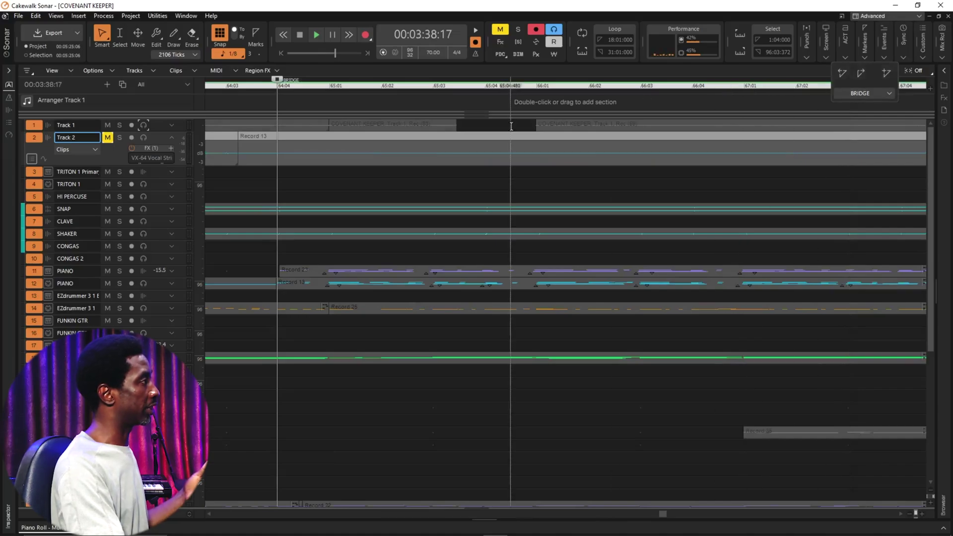
Place the playhead at 66:01 after the BRIDGE marker and play briefly from that position
{"action": "left_click", "coordinate": [462, 188]}
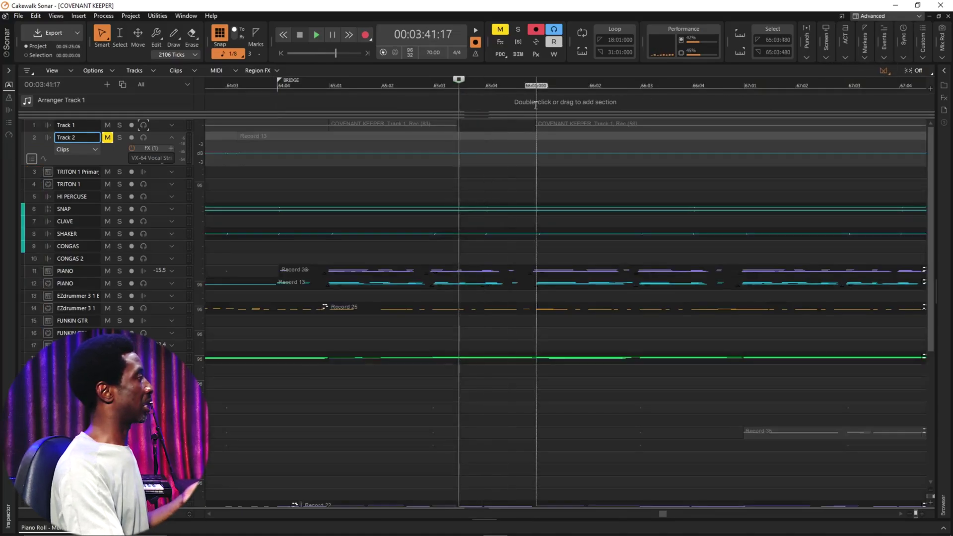
{"action": "left_click", "coordinate": [537, 87]}
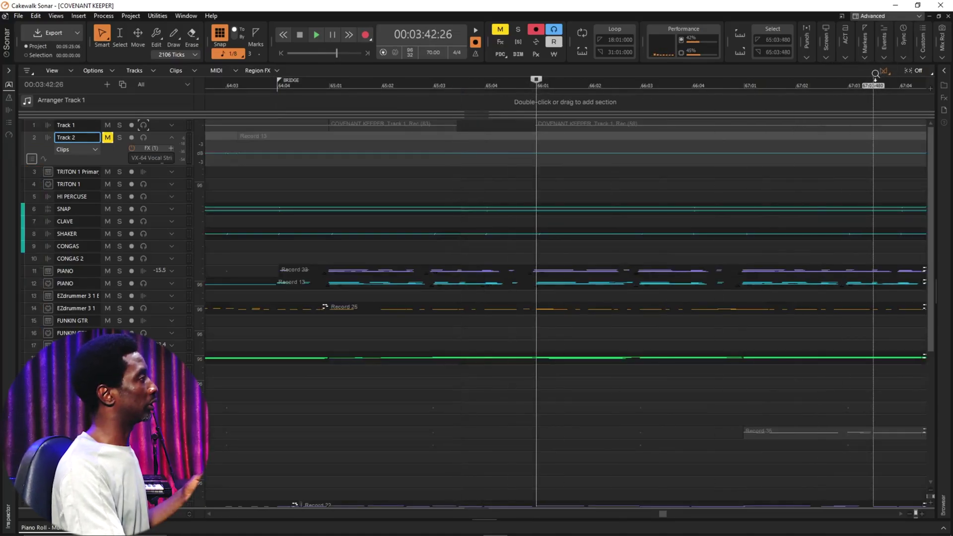
{"action": "scroll", "coordinate": [653, 132], "scroll_direction": "down", "scroll_amount": 2}
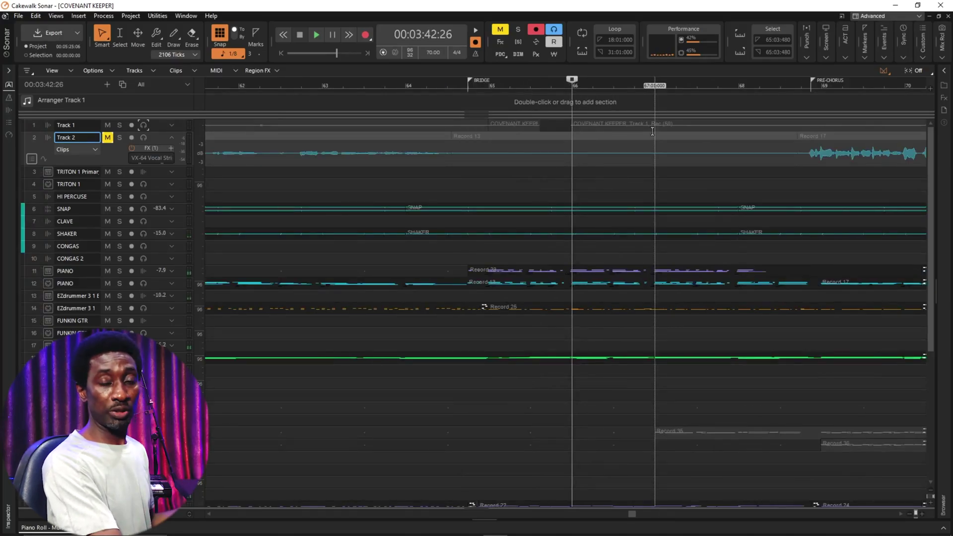
{"action": "key", "text": "space"}
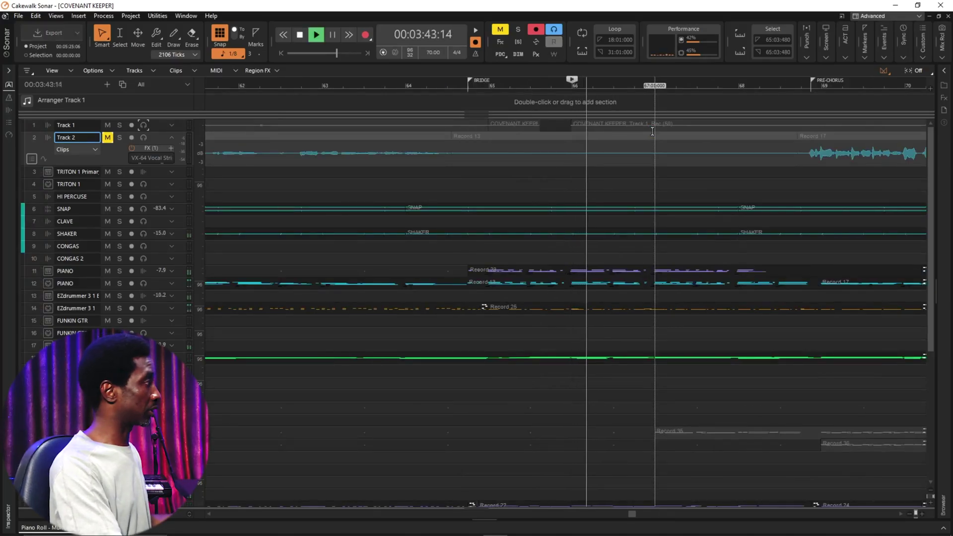
{"action": "key", "text": "space"}
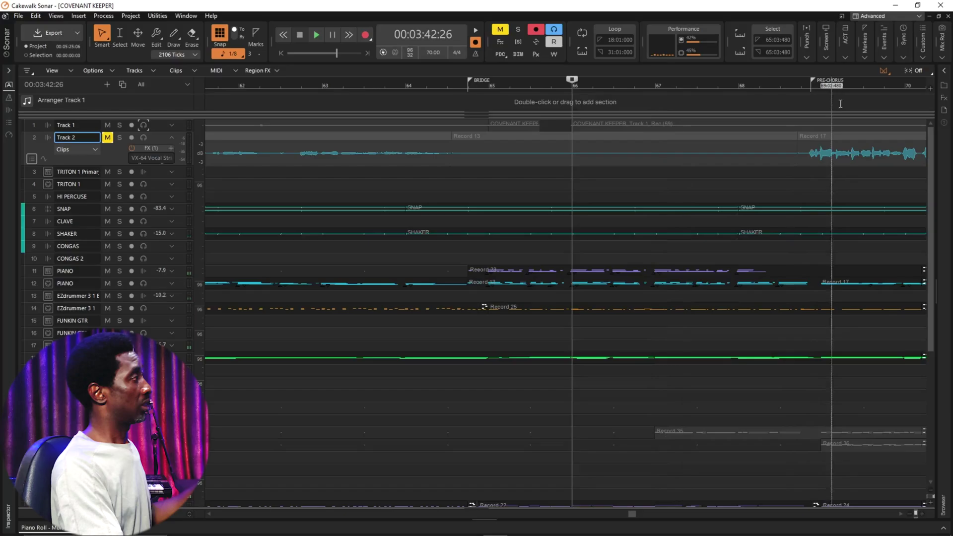
{"action": "left_click", "coordinate": [868, 46]}
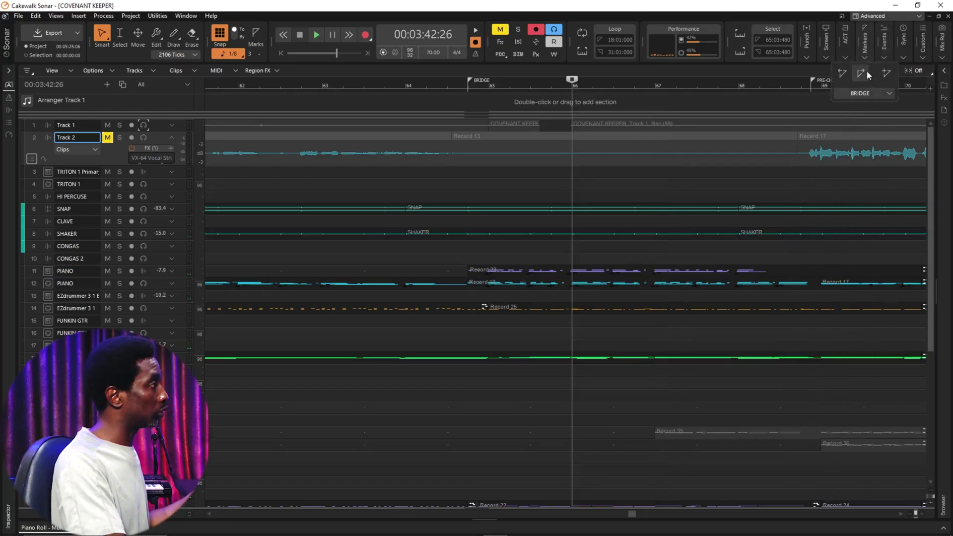
{"action": "left_click", "coordinate": [887, 73]}
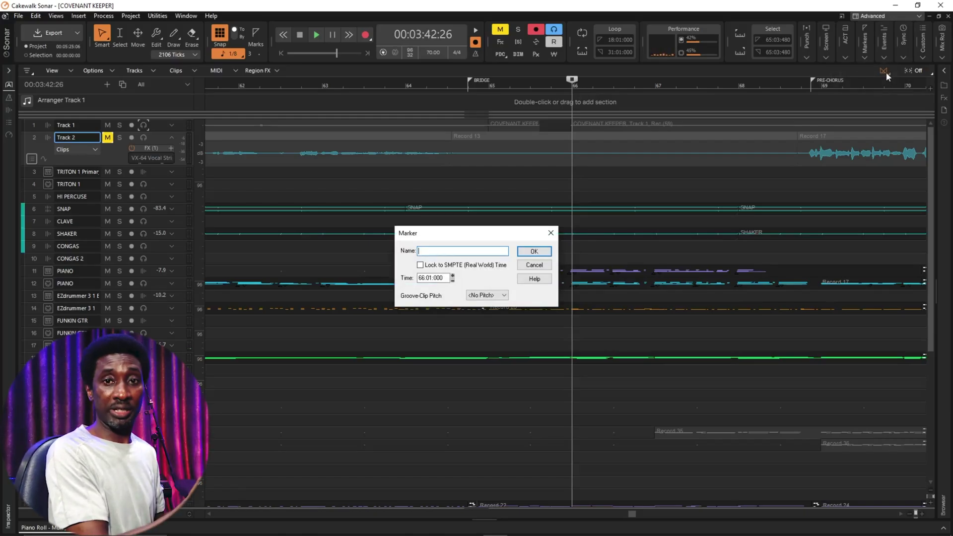
{"action": "key", "text": "Escape"}
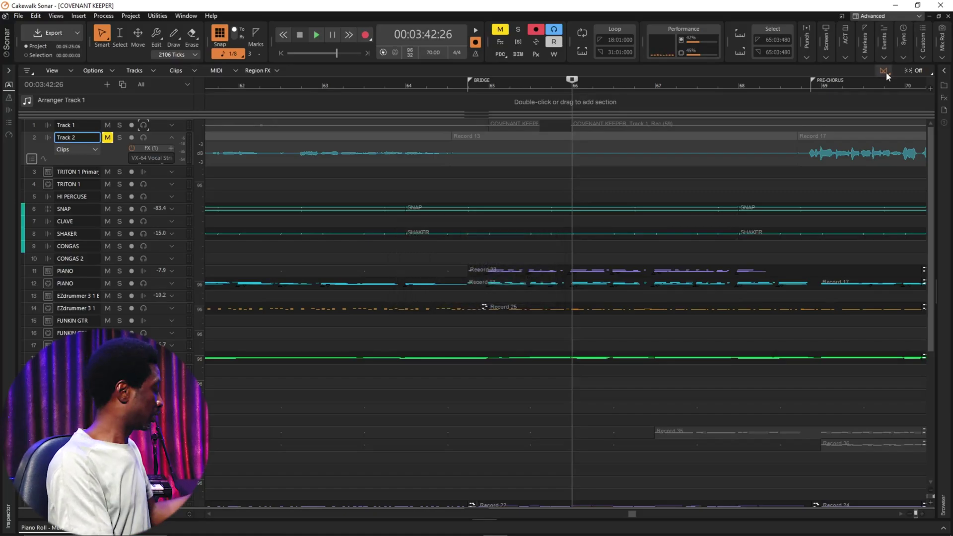
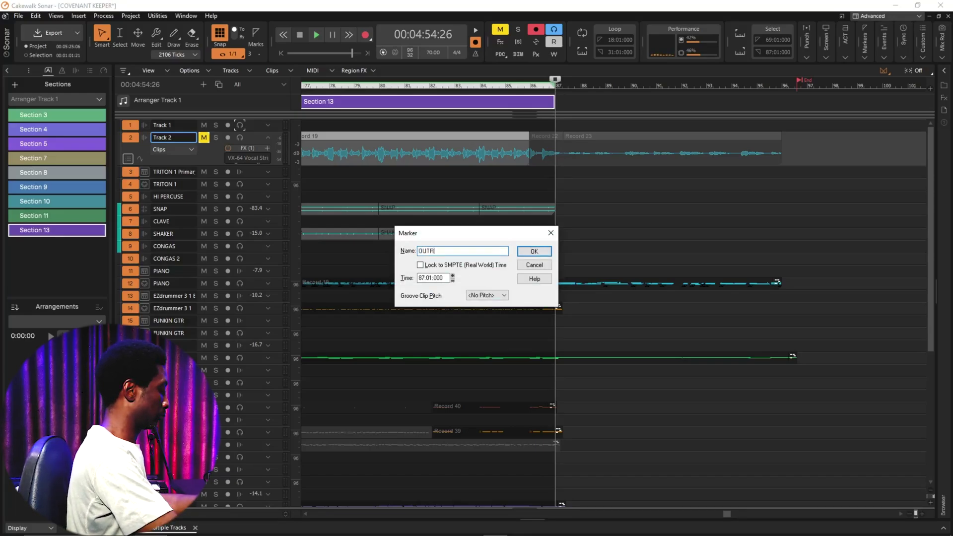
Add the OUTRO marker at 87:01 and draw an arranger section from it up to the End marker
{"action": "key", "text": "Return"}
{"action": "scroll", "coordinate": [660, 149], "scroll_direction": "left", "scroll_amount": 3}
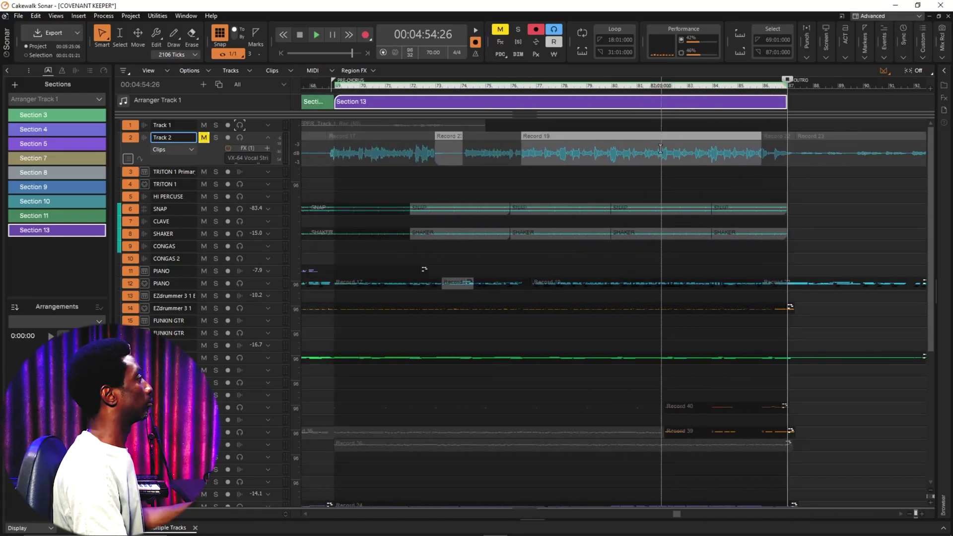
{"action": "scroll", "coordinate": [552, 130], "scroll_direction": "right", "scroll_amount": 3}
{"action": "left_click_drag", "start_coordinate": [521, 102], "coordinate": [736, 119]}
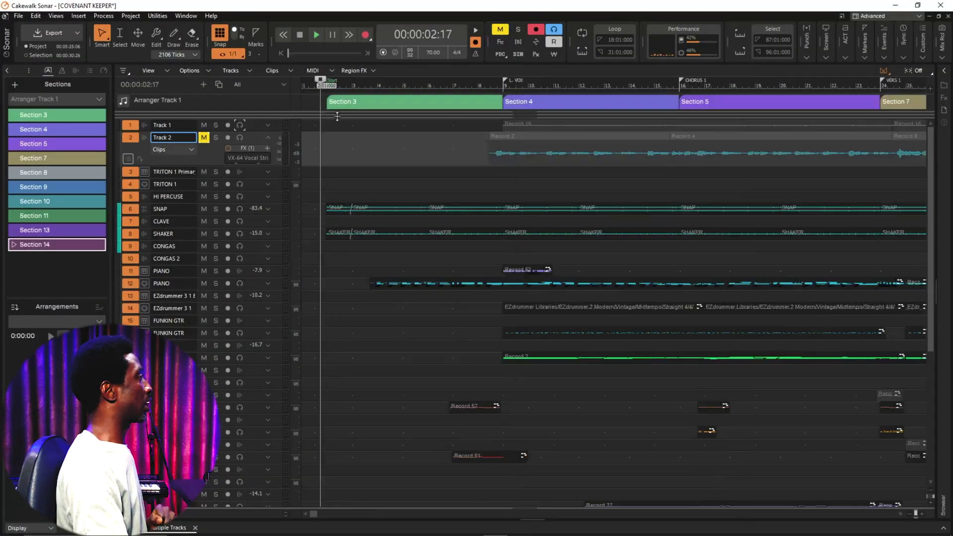
Rename the arranger's Section 3 at the song's start to INTRO
{"action": "left_click", "coordinate": [353, 102]}
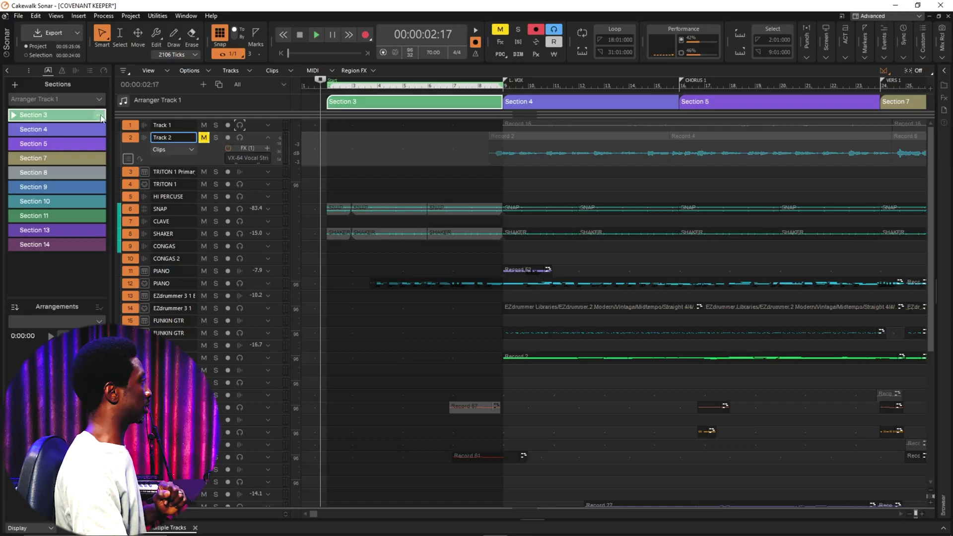
{"action": "left_click", "coordinate": [101, 117]}
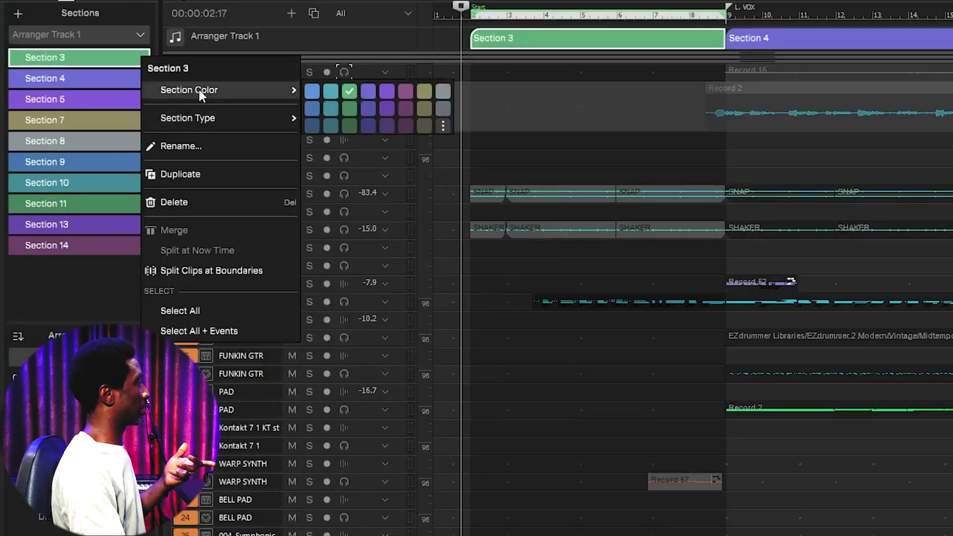
{"action": "left_click", "coordinate": [184, 145]}
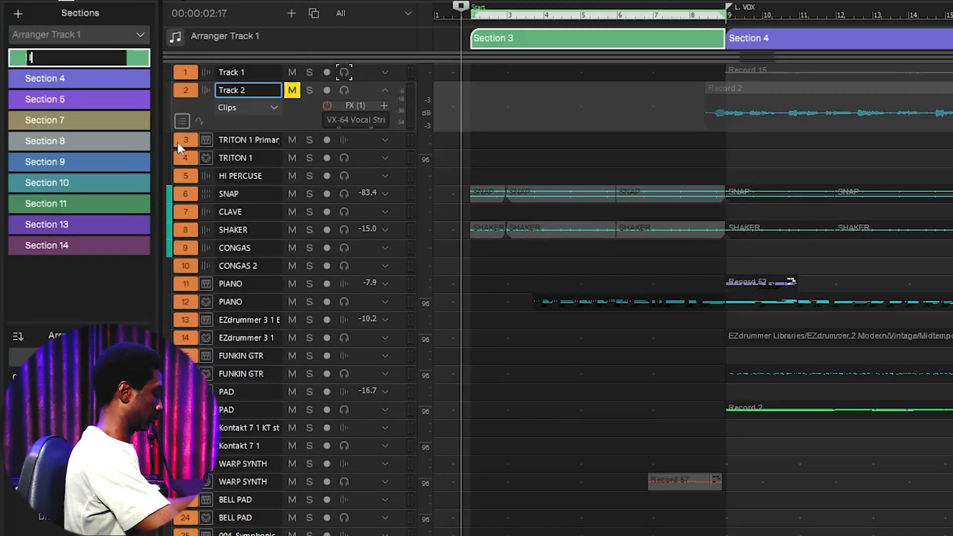
{"action": "type", "text": "INTRO"}
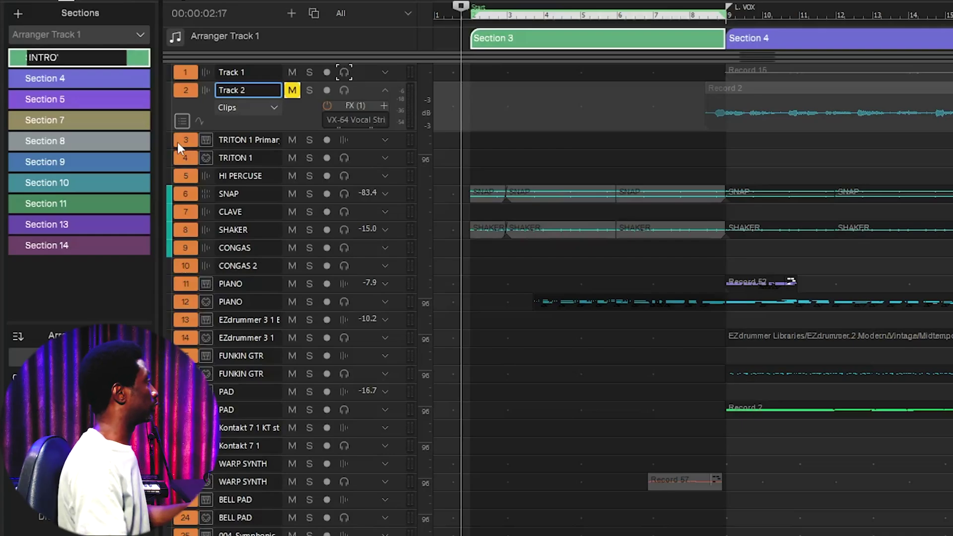
{"action": "key", "text": "Return"}
Rename Section 4 in the arranger to L.VOX
{"action": "left_click", "coordinate": [141, 77]}
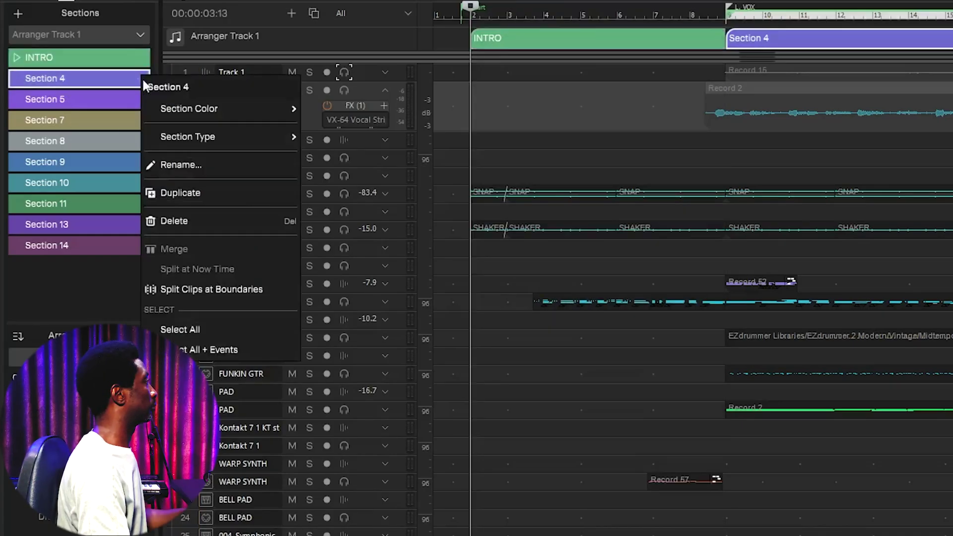
{"action": "left_click", "coordinate": [172, 164]}
{"action": "type", "text": "L"}
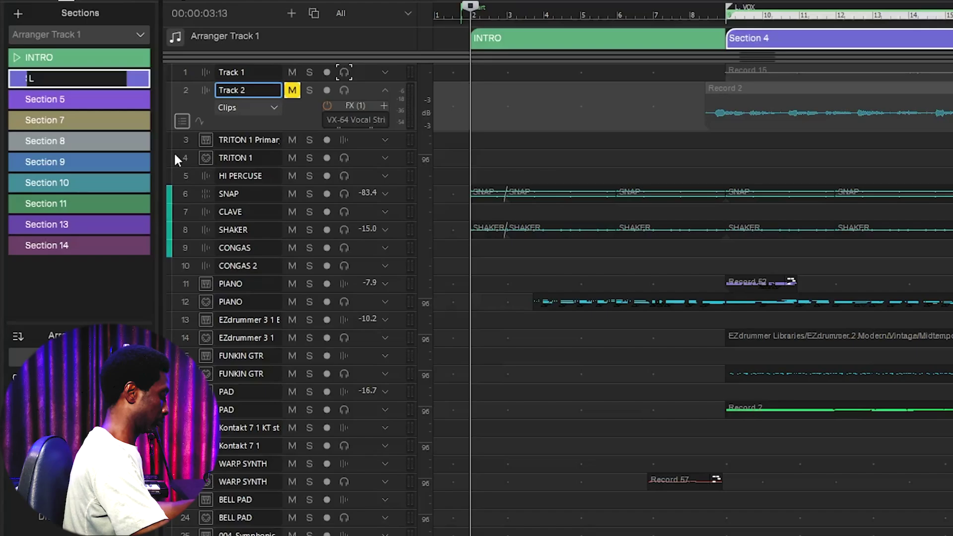
{"action": "type", "text": ".VOX"}
{"action": "key", "text": "Return"}
Rename Section 5 in the arranger to CHORUS 1
{"action": "left_click", "coordinate": [141, 99]}
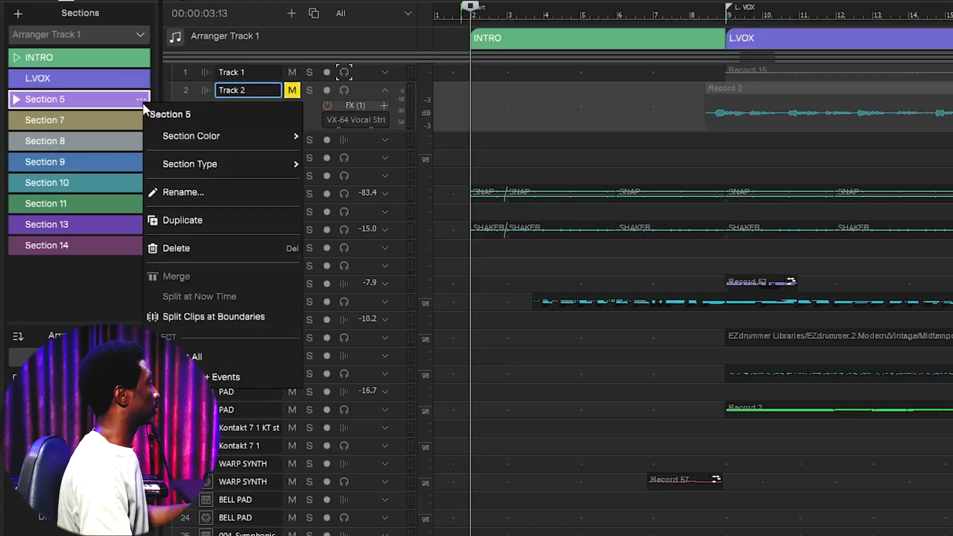
{"action": "left_click", "coordinate": [184, 192]}
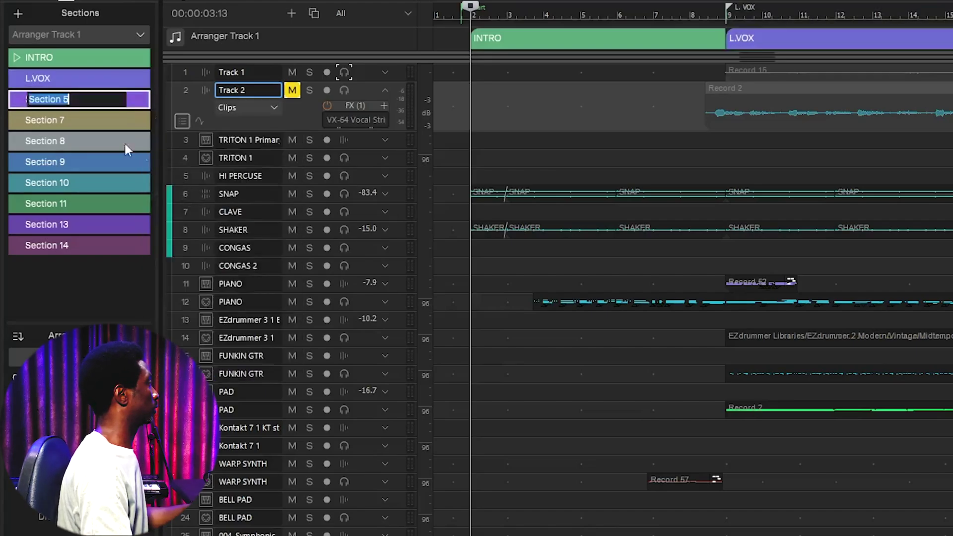
{"action": "type", "text": "CHO"}
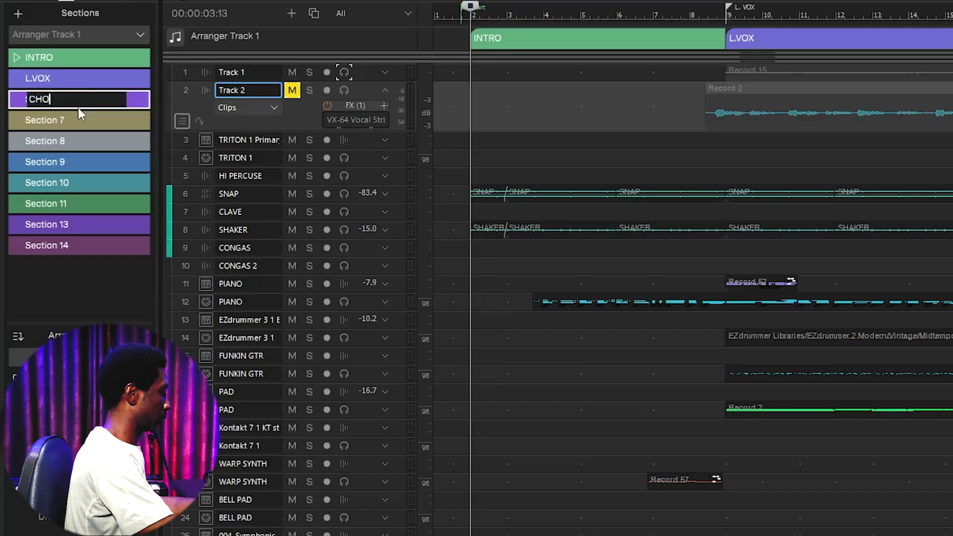
{"action": "type", "text": "RUS 1"}
{"action": "key", "text": "Return"}
Rename Section 7 in the arranger to VERS 1
{"action": "right_click", "coordinate": [142, 120]}
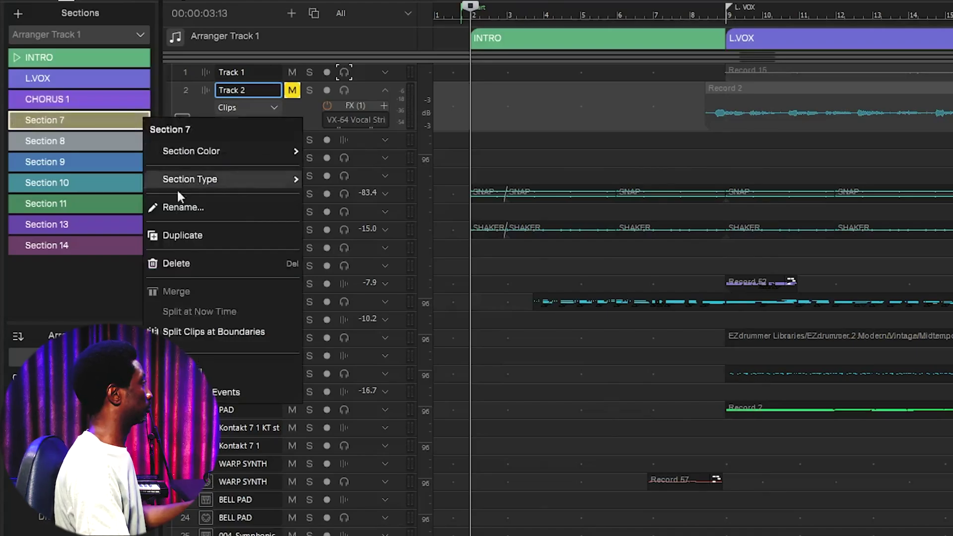
{"action": "left_click", "coordinate": [176, 204]}
{"action": "type", "text": "VERS 1"}
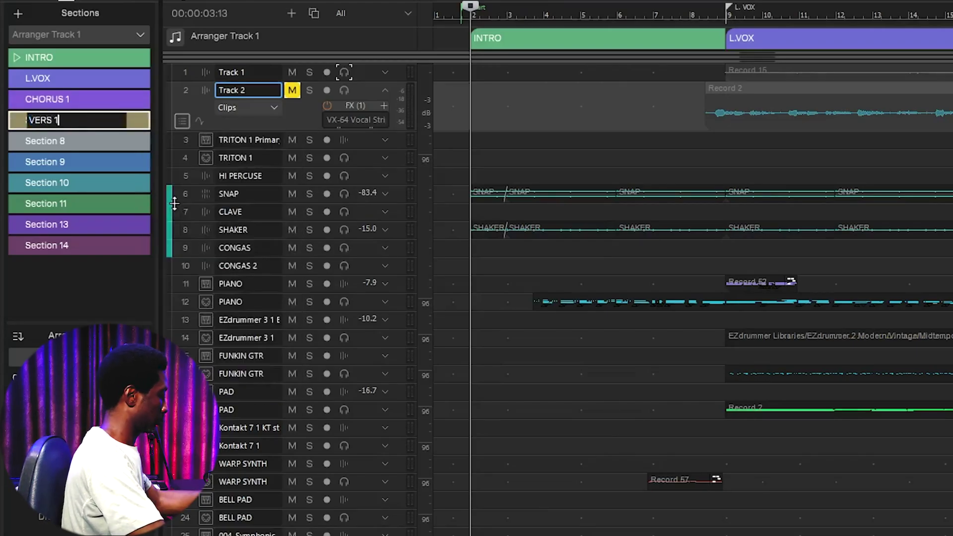
{"action": "key", "text": "Return"}
{"action": "left_click", "coordinate": [79, 99]}
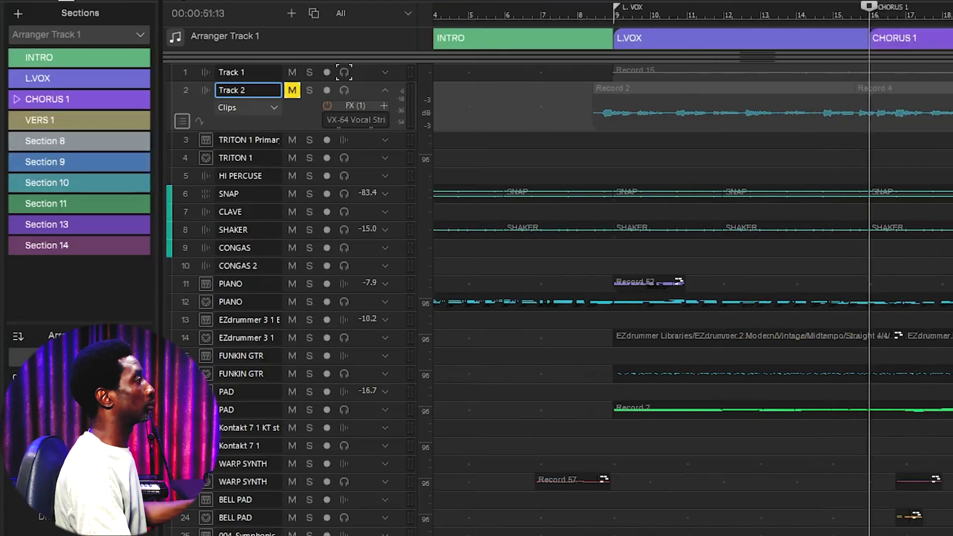
{"action": "scroll", "coordinate": [693, 297], "scroll_direction": "right", "scroll_amount": 10}
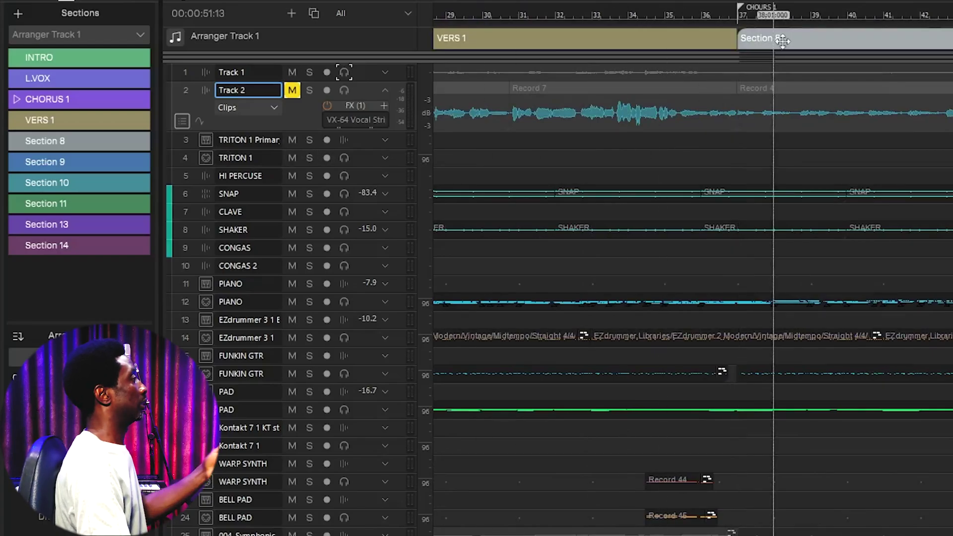
{"action": "left_click", "coordinate": [139, 99]}
{"action": "left_click", "coordinate": [178, 192]}
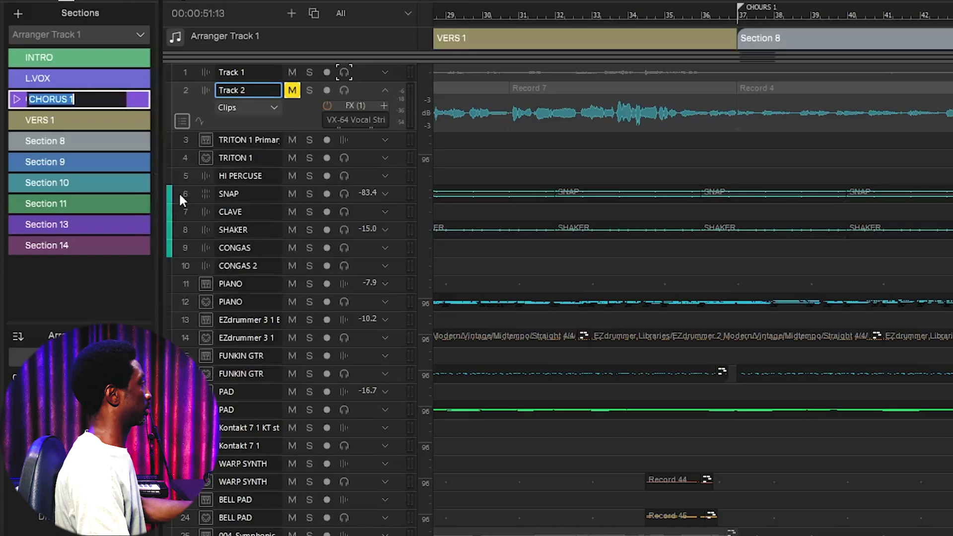
{"action": "left_click", "coordinate": [186, 154]}
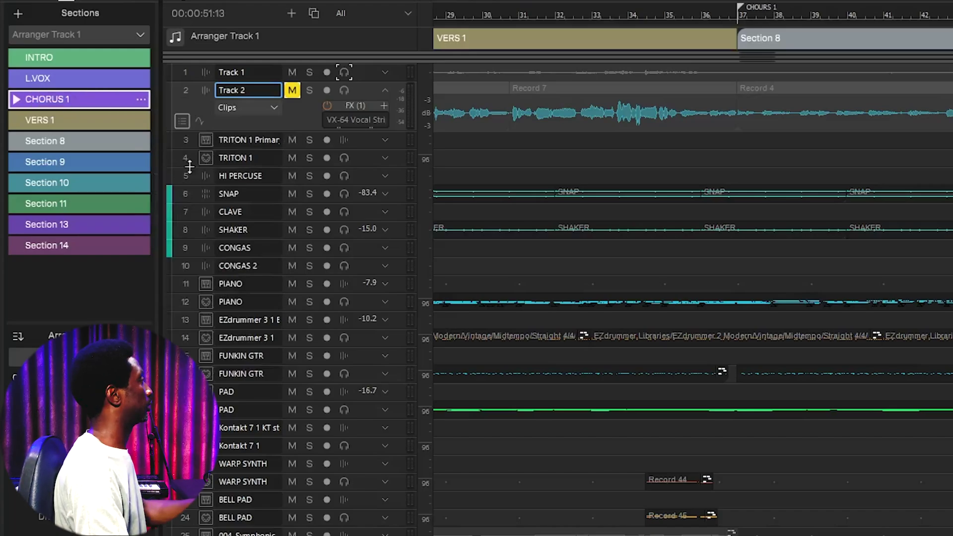
Rename Section 8, which starts at bar 37, to CHORUS 2
{"action": "left_click", "coordinate": [141, 141]}
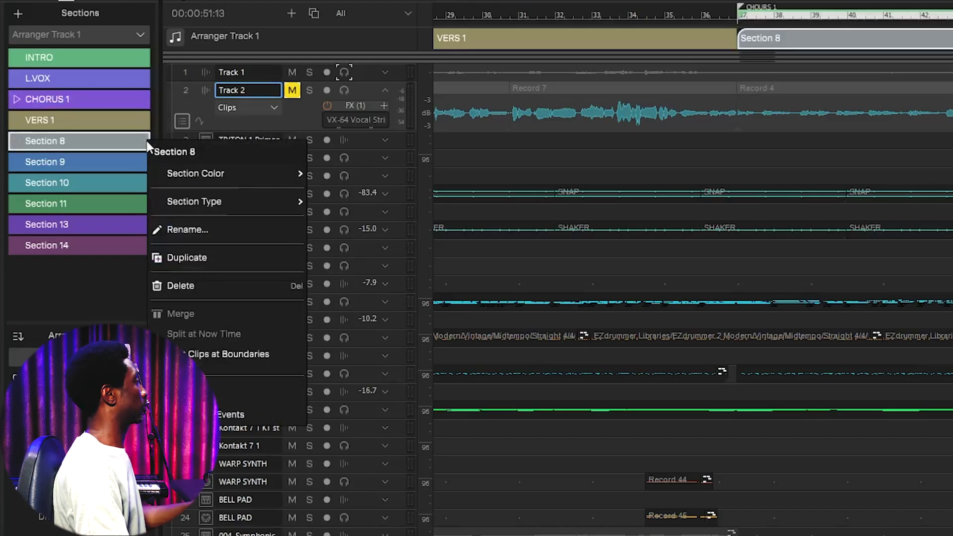
{"action": "left_click", "coordinate": [191, 229]}
{"action": "type", "text": "CHORUS 2"}
{"action": "key", "text": "Return"}
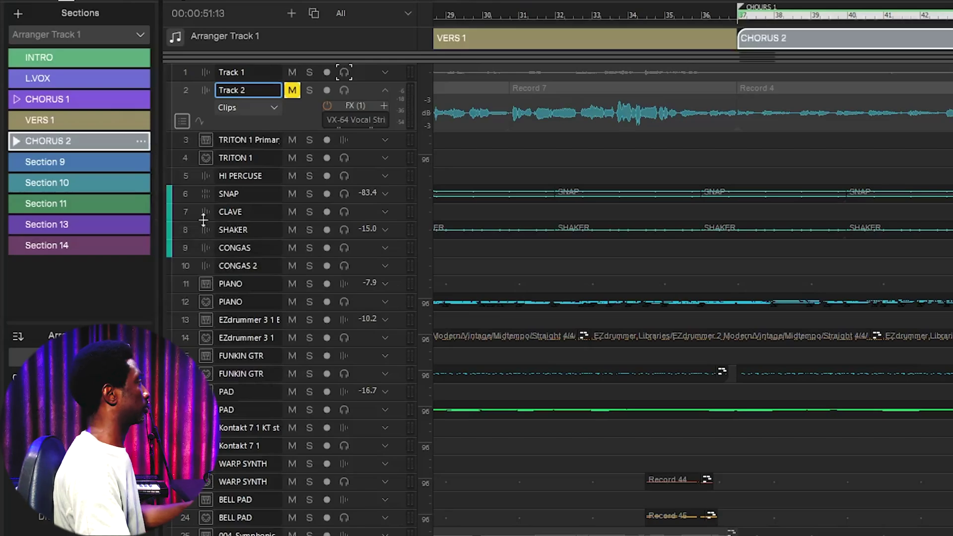
{"action": "left_click", "coordinate": [142, 120]}
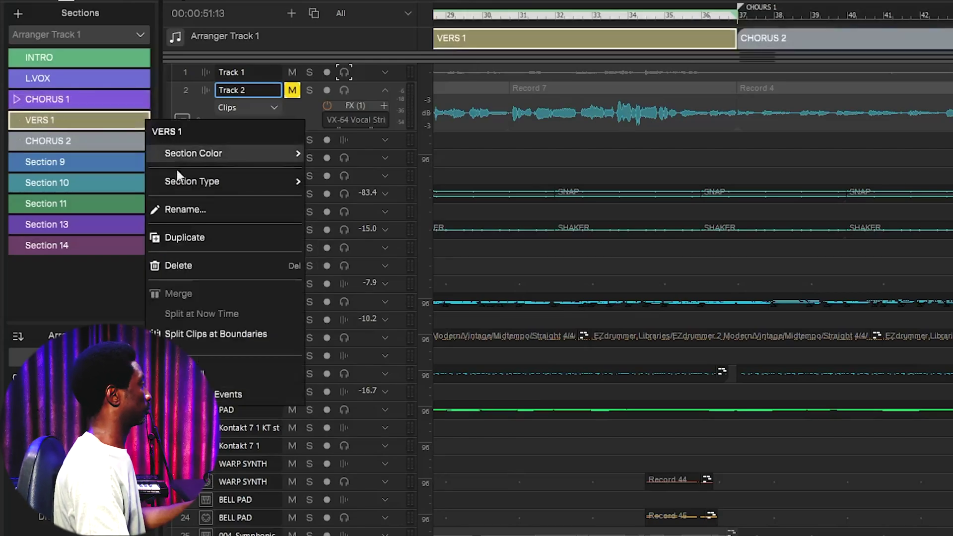
{"action": "left_click", "coordinate": [176, 206]}
{"action": "key", "text": "Return"}
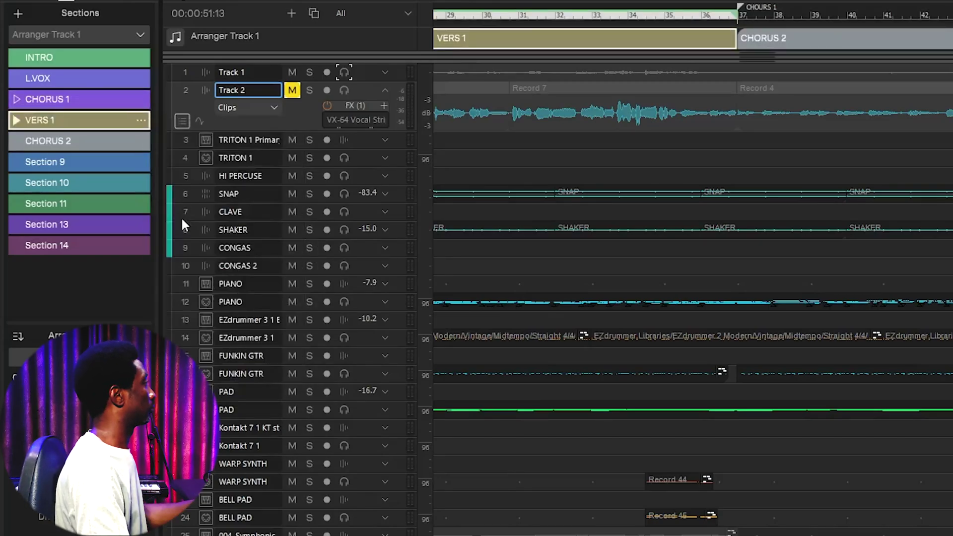
Rename Section 9 in the arranger to VERS 2
{"action": "left_click", "coordinate": [143, 162]}
{"action": "left_click", "coordinate": [174, 249]}
{"action": "type", "text": "VERS "}
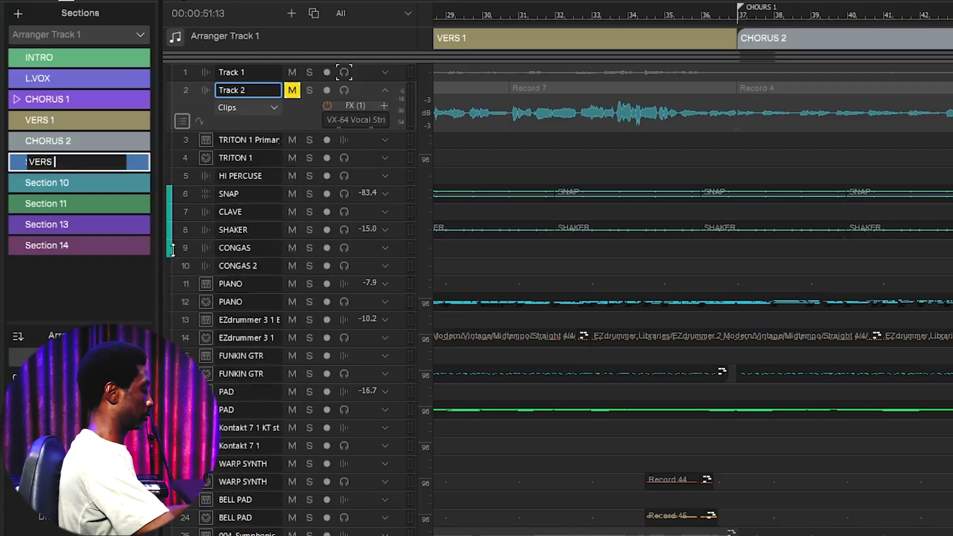
{"action": "type", "text": "2"}
{"action": "key", "text": "Return"}
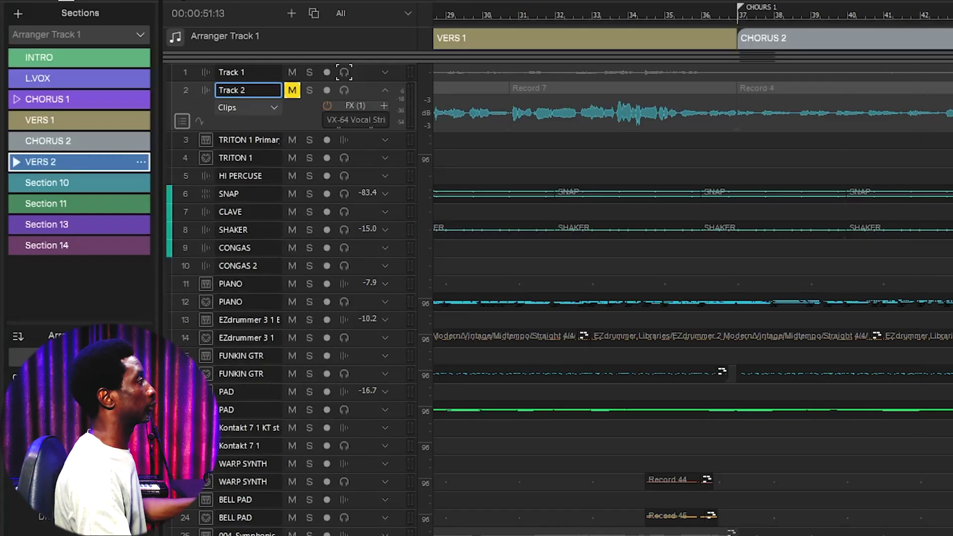
Rename the green arranger section right after CHORUS 3 to BRIDGE
{"action": "type", "text": "R"}
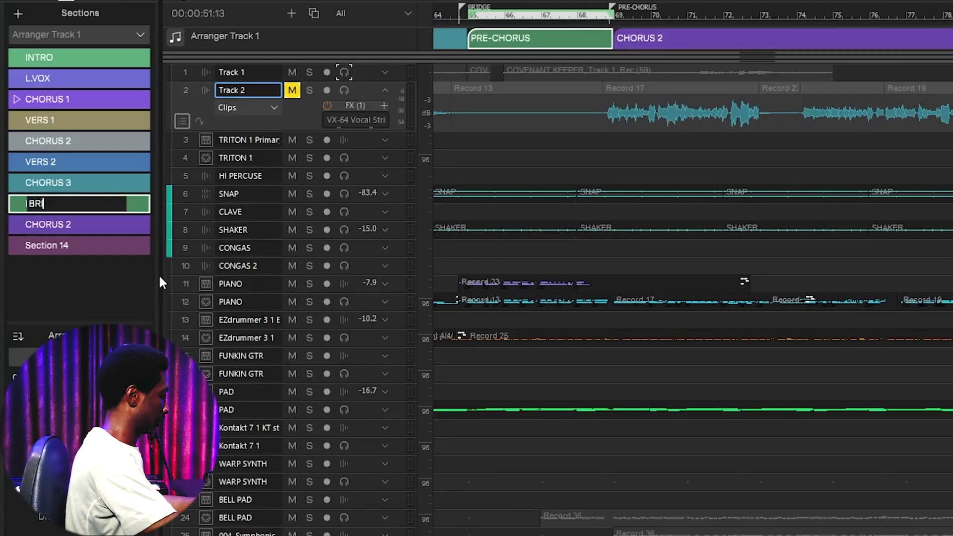
{"action": "type", "text": "IDGE"}
{"action": "key", "text": "Return"}
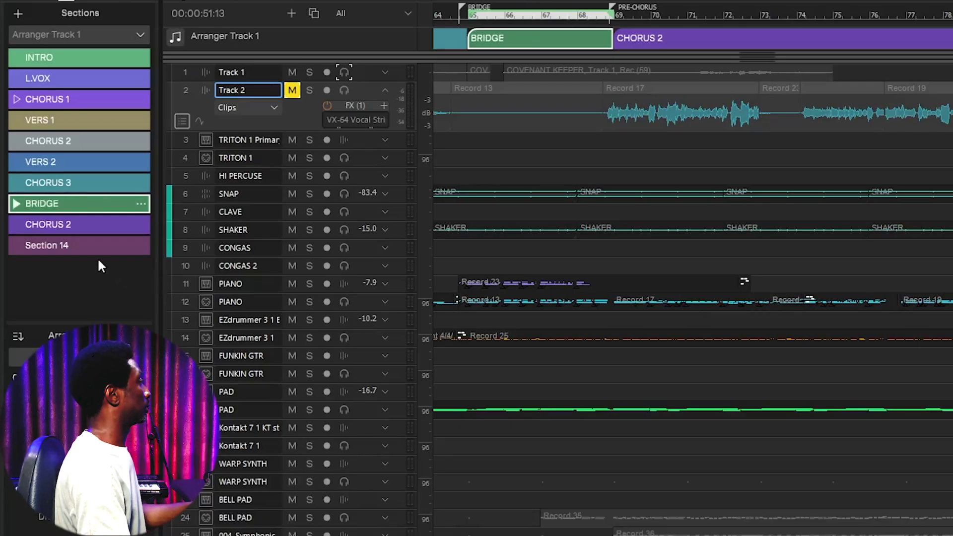
Rename Section 14, the last arranger section, to OUTRO
{"action": "left_click", "coordinate": [140, 248]}
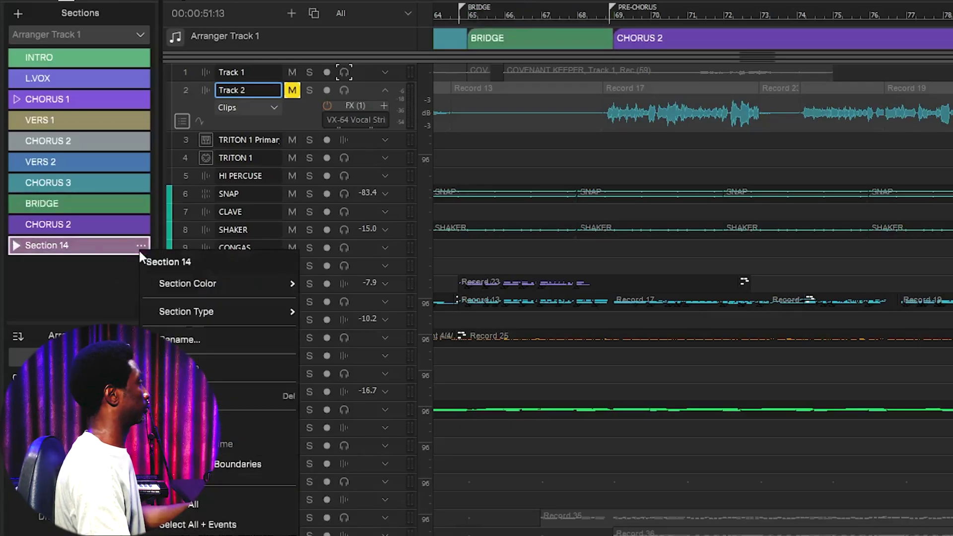
{"action": "left_click", "coordinate": [183, 350]}
{"action": "type", "text": "OUTRO"}
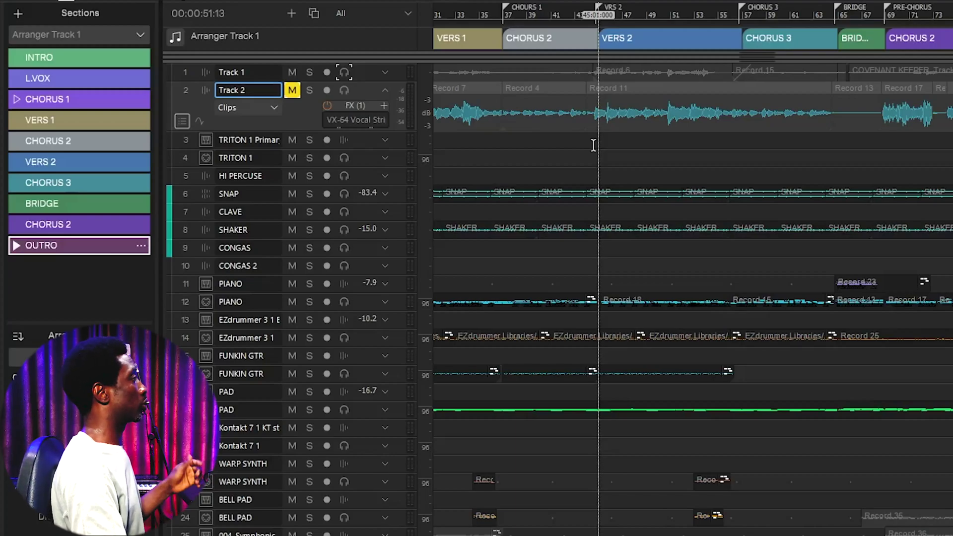
Review the named sections across the song and place the playhead near bar 40 in the grey CHORUS 2 section
{"action": "left_click", "coordinate": [624, 172]}
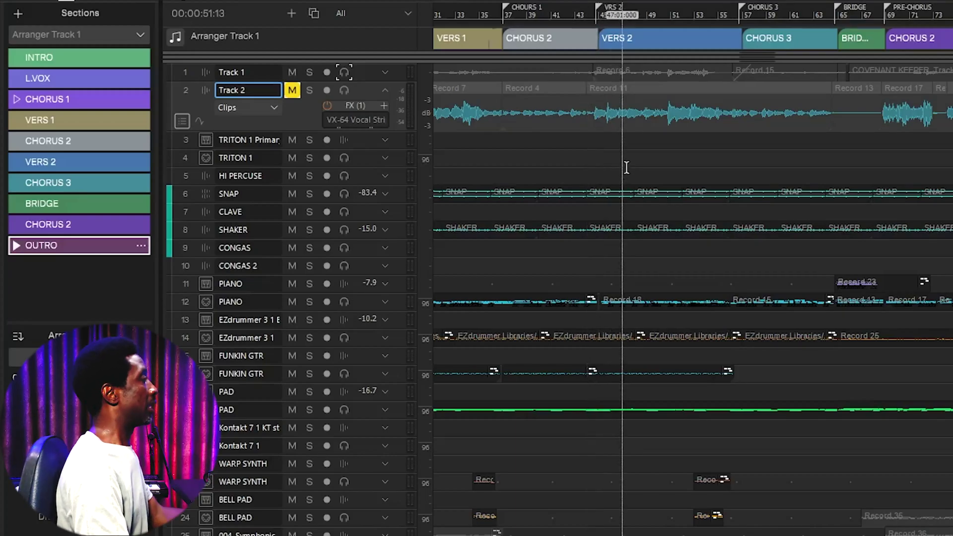
{"action": "key", "text": "w"}
{"action": "mouse_move", "coordinate": [598, 125]}
{"action": "left_mouse_down"}
{"action": "mouse_move", "coordinate": [518, 70]}
{"action": "mouse_move", "coordinate": [575, 89]}
{"action": "mouse_move", "coordinate": [593, 110]}
{"action": "left_mouse_up"}
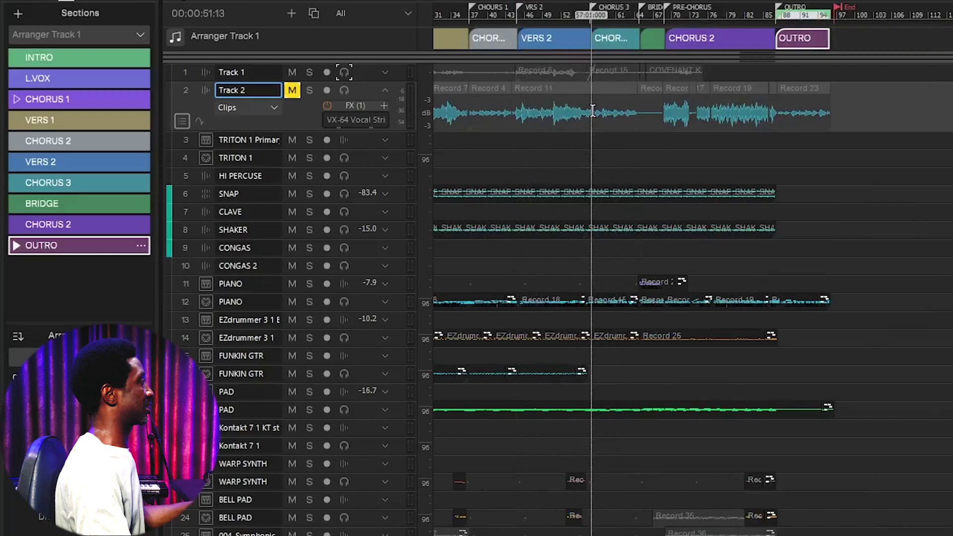
{"action": "left_click", "coordinate": [677, 38]}
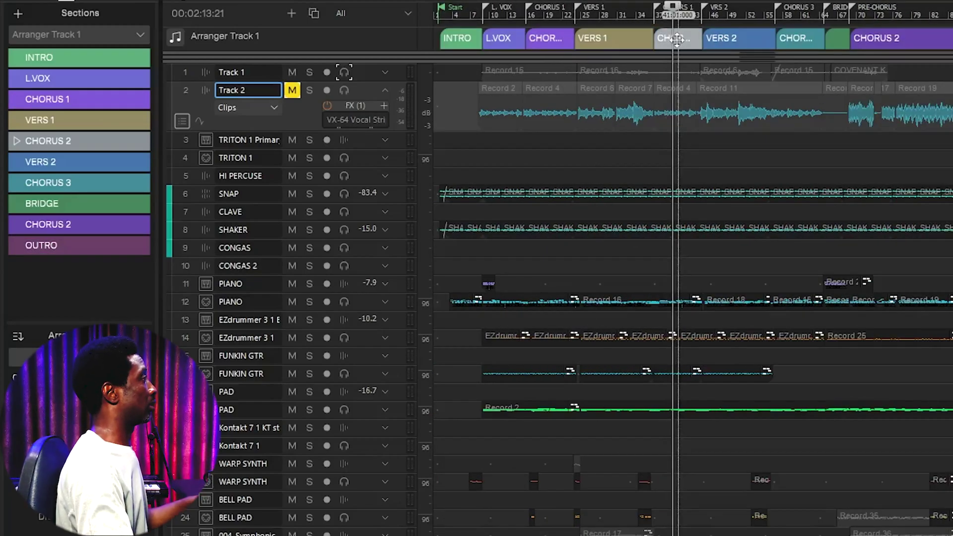
{"action": "left_click", "coordinate": [704, 5]}
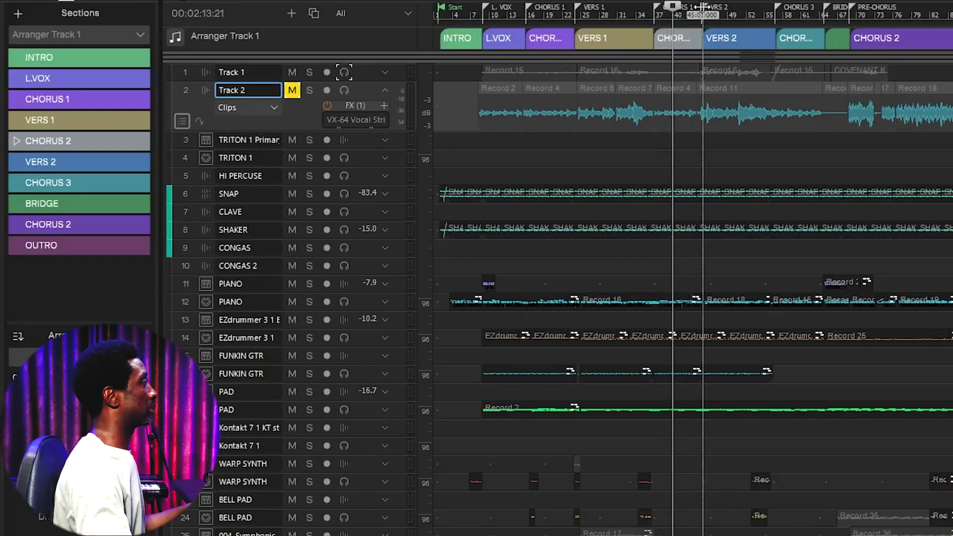
Move the grey CHORUS 2 arranger section from bar 37 to bar 45
{"action": "key", "text": "e"}
{"action": "key", "text": "e"}
{"action": "key", "text": "e"}
{"action": "left_click", "coordinate": [665, 38]}
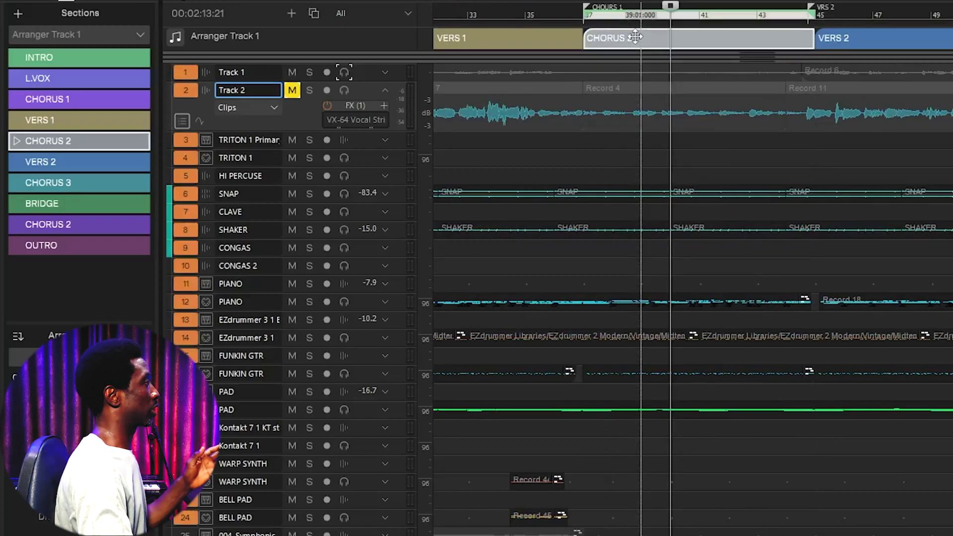
{"action": "left_click", "coordinate": [636, 37]}
{"action": "left_click_drag", "start_coordinate": [636, 38], "coordinate": [835, 42]}
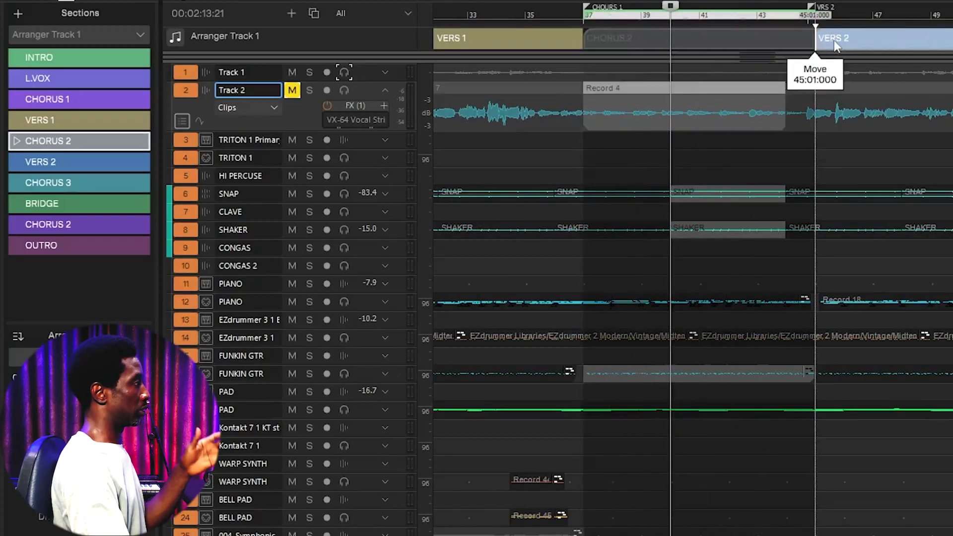
{"action": "left_click_drag", "start_coordinate": [835, 41], "coordinate": [835, 40]}
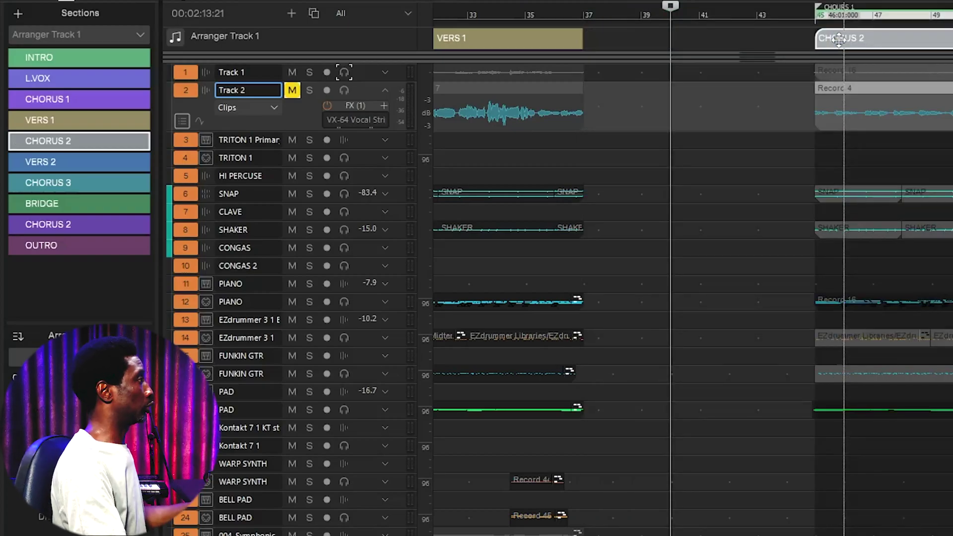
Place a copy of the CHORUS 2 section at bar 37 and undo the section moves
{"action": "left_click_drag", "start_coordinate": [840, 40], "coordinate": [612, 29]}
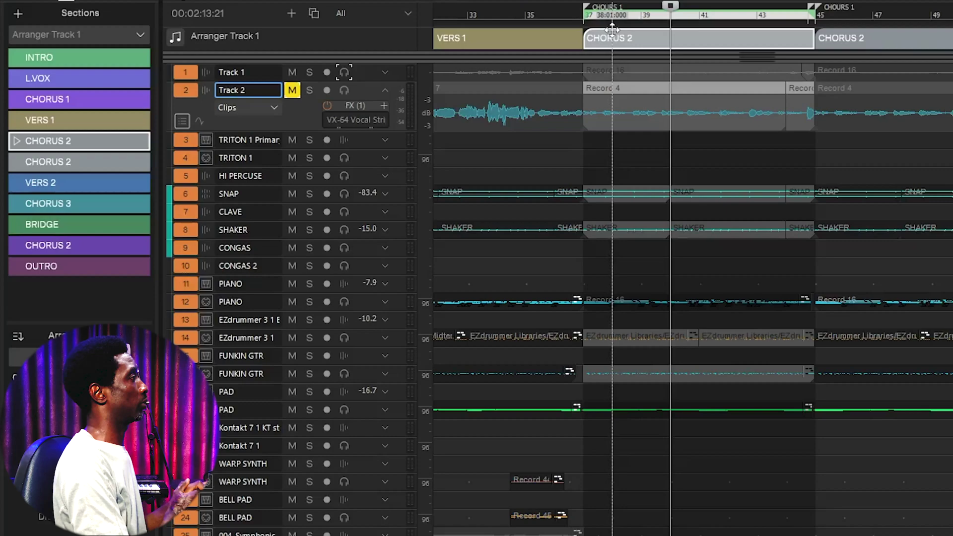
{"action": "left_click", "coordinate": [612, 15]}
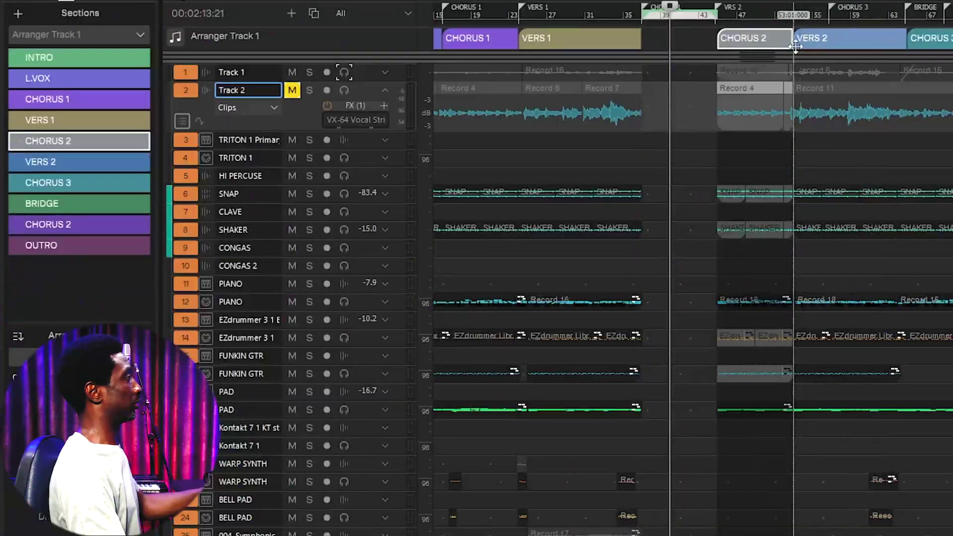
{"action": "left_click_drag", "start_coordinate": [797, 46], "coordinate": [794, 46]}
{"action": "scroll", "coordinate": [602, 103], "scroll_direction": "right", "scroll_amount": 5}
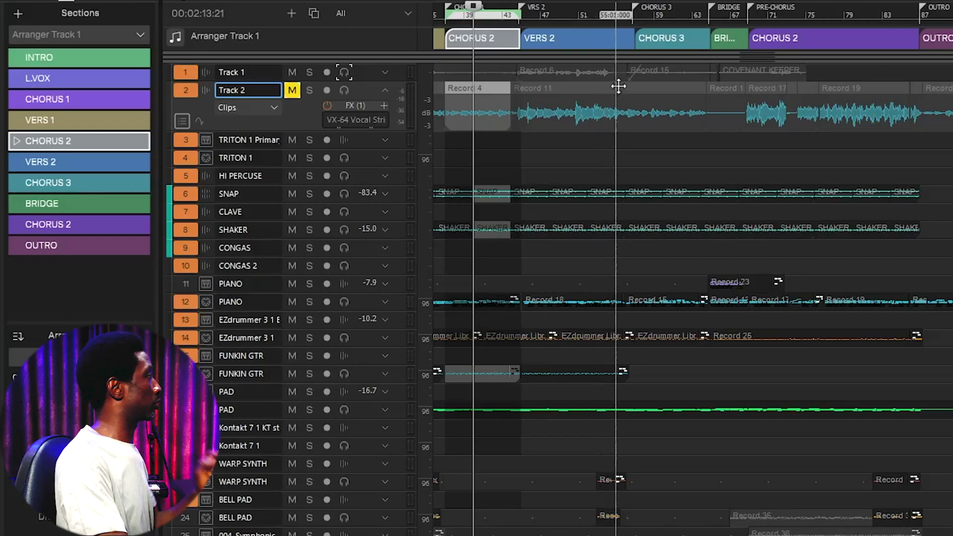
{"action": "key", "text": "ctrl+z"}
Copy the grey CHORUS 2 section with its clips to bar 69, between BRIDGE and PRE-CHORUS 2
{"action": "left_click", "coordinate": [471, 43]}
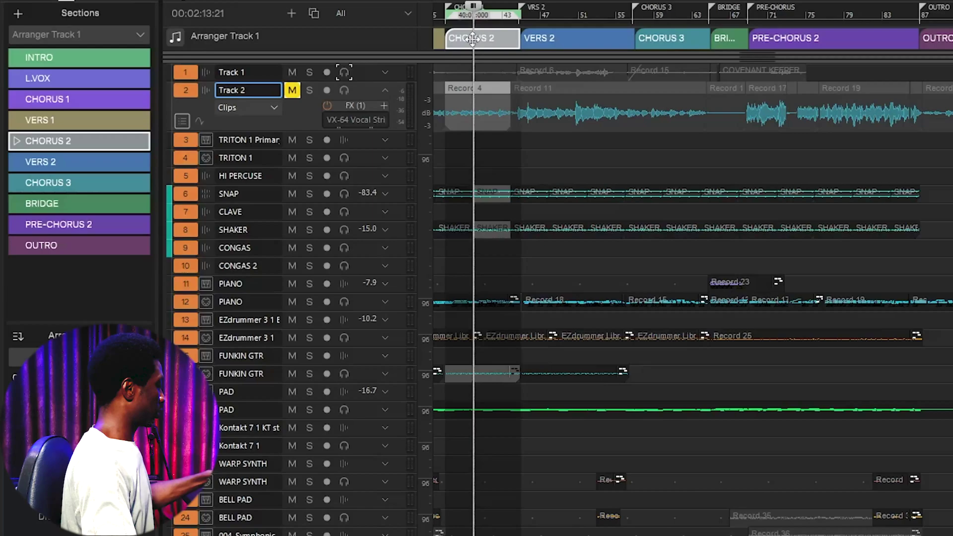
{"action": "left_click_drag", "start_coordinate": [473, 39], "coordinate": [754, 46]}
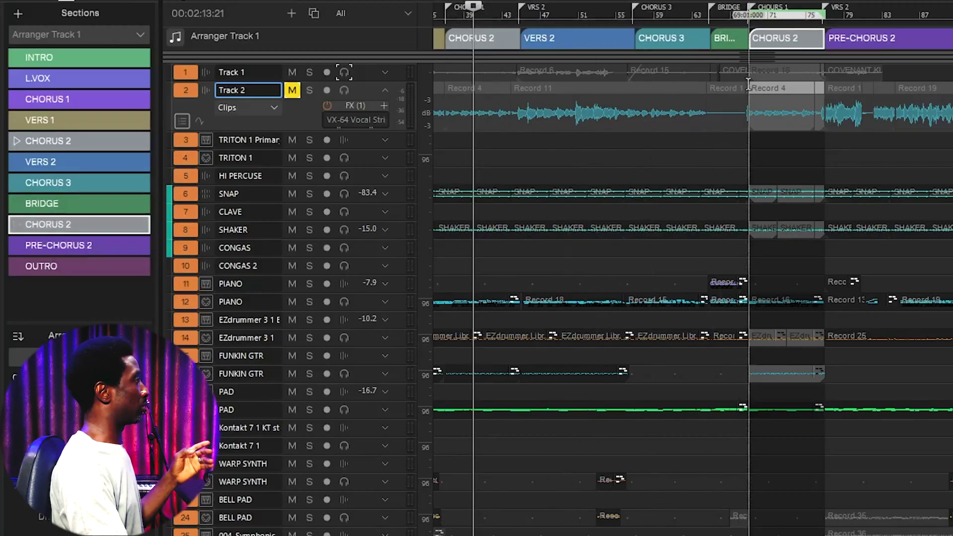
{"action": "scroll", "coordinate": [664, 238], "scroll_direction": "left", "scroll_amount": 10}
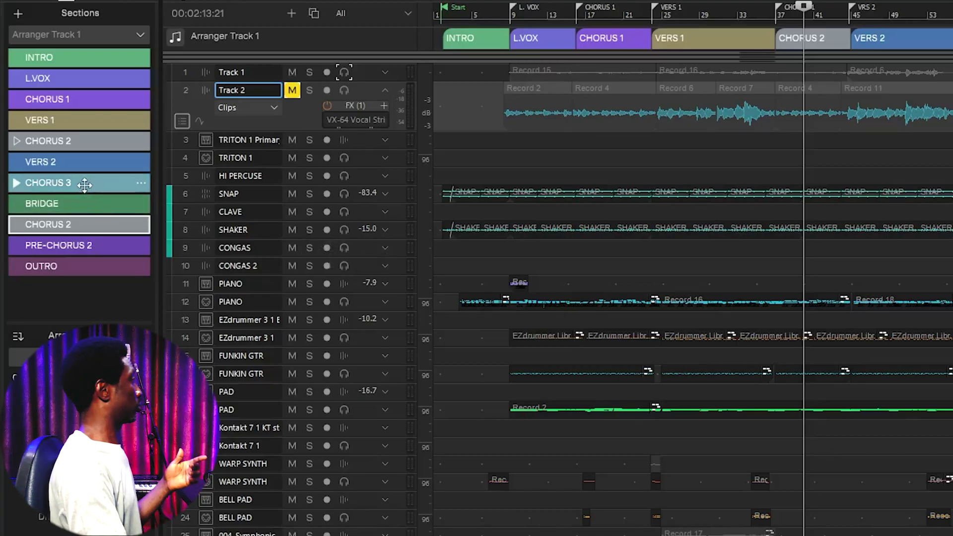
Give the original CHORUS 2 section the same bright purple colour as CHORUS 1
{"action": "left_click", "coordinate": [141, 100]}
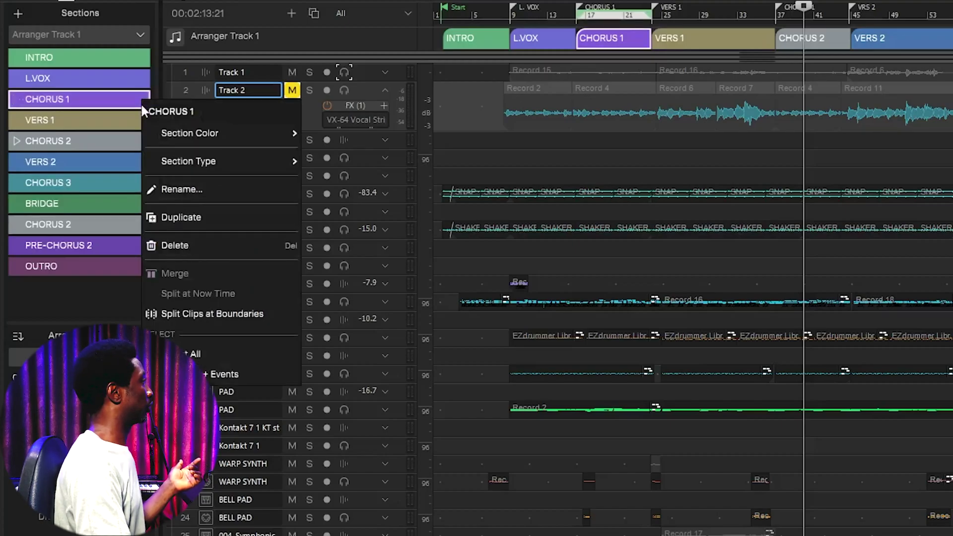
{"action": "mouse_move", "coordinate": [189, 133]}
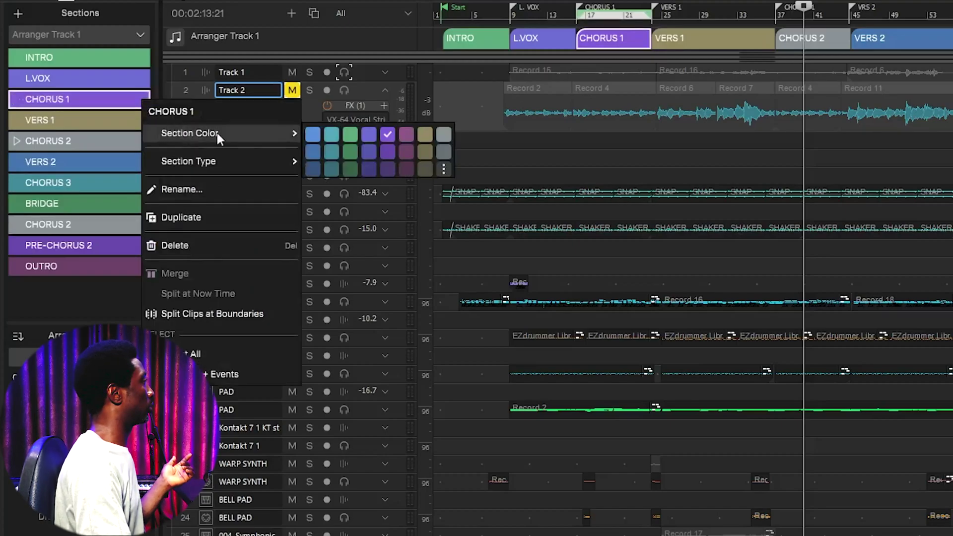
{"action": "left_click", "coordinate": [119, 140]}
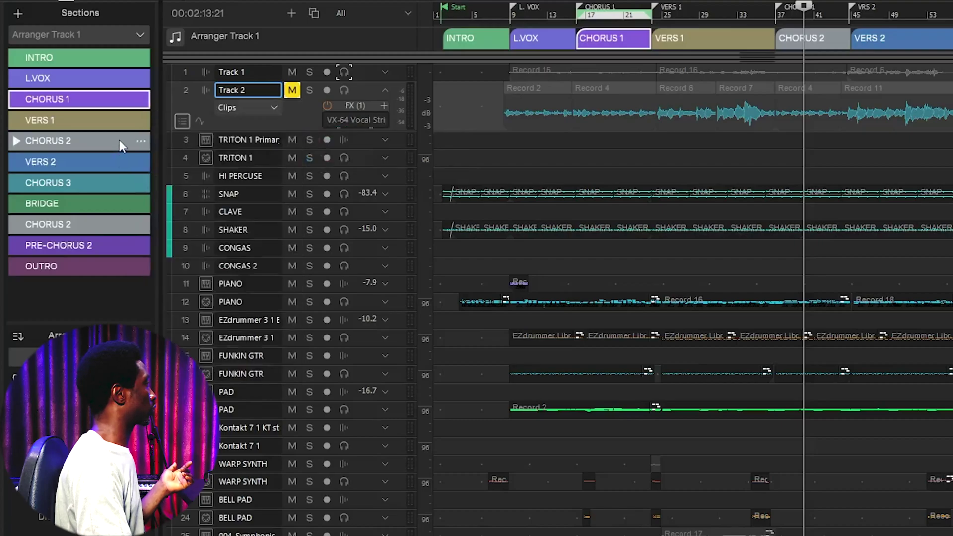
{"action": "left_click", "coordinate": [119, 140]}
{"action": "left_click", "coordinate": [141, 141]}
{"action": "mouse_move", "coordinate": [201, 177]}
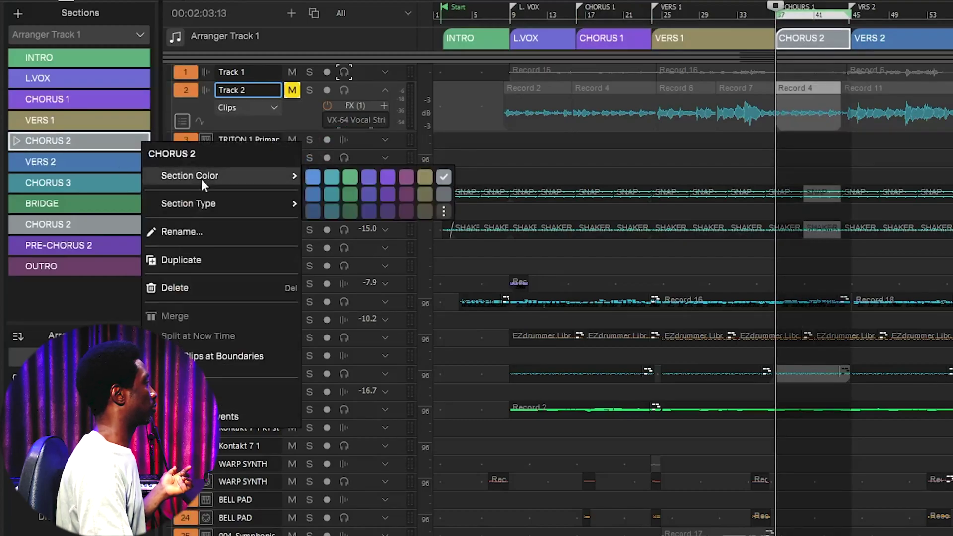
{"action": "left_click", "coordinate": [365, 177]}
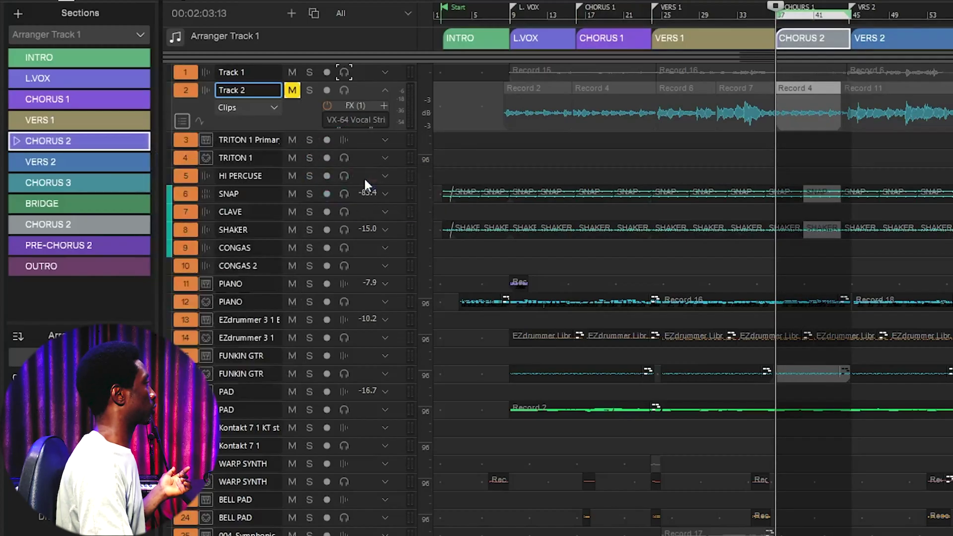
{"action": "right_click", "coordinate": [141, 144]}
{"action": "mouse_move", "coordinate": [208, 186]}
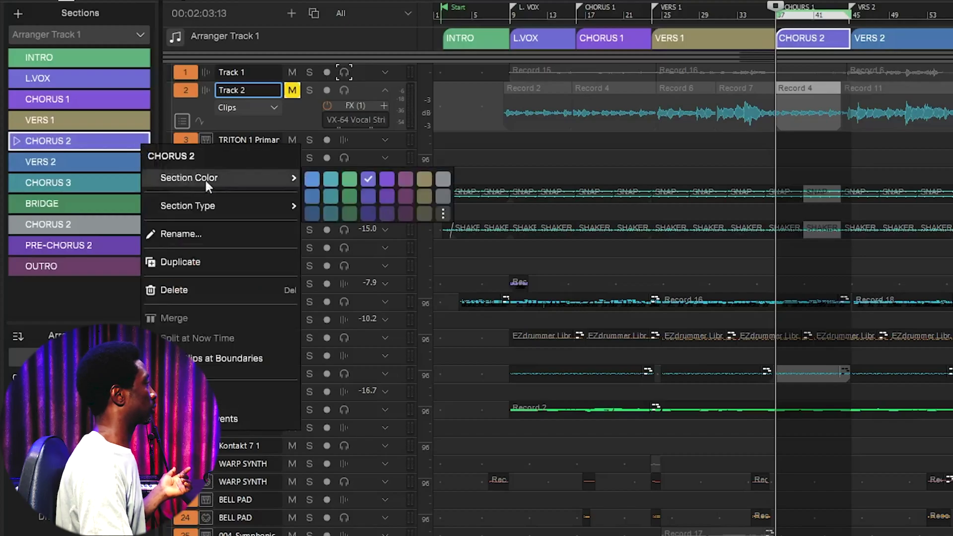
{"action": "key", "text": "Escape"}
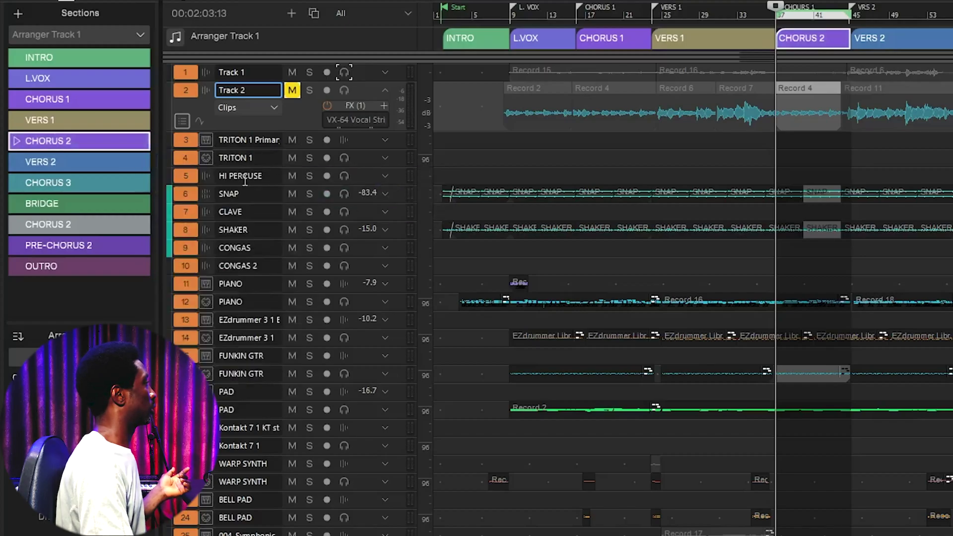
Recolour CHORUS 3 and the copied CHORUS 2 section after BRIDGE in the same bright purple as CHORUS 1
{"action": "right_click", "coordinate": [145, 184]}
{"action": "mouse_move", "coordinate": [205, 216]}
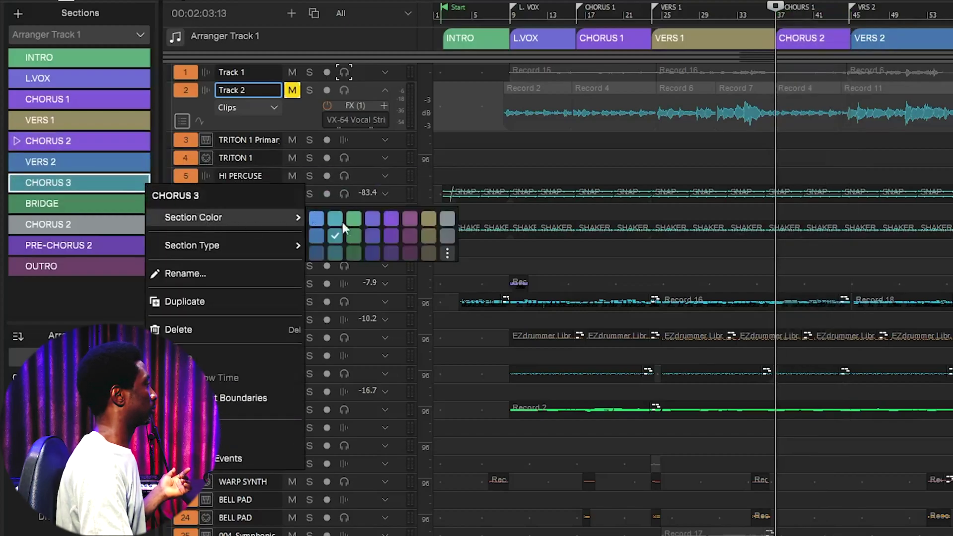
{"action": "left_click", "coordinate": [391, 232]}
{"action": "right_click", "coordinate": [137, 225]}
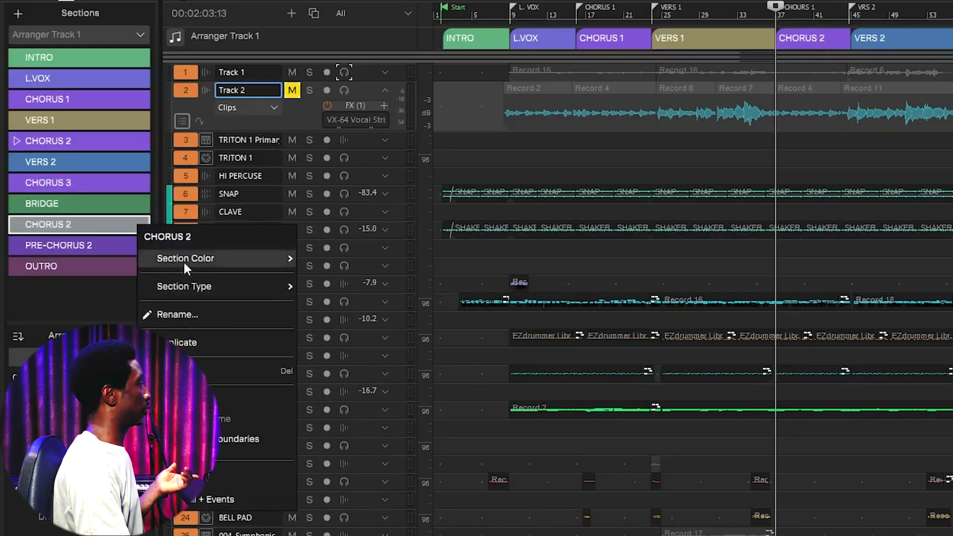
{"action": "mouse_move", "coordinate": [184, 260]}
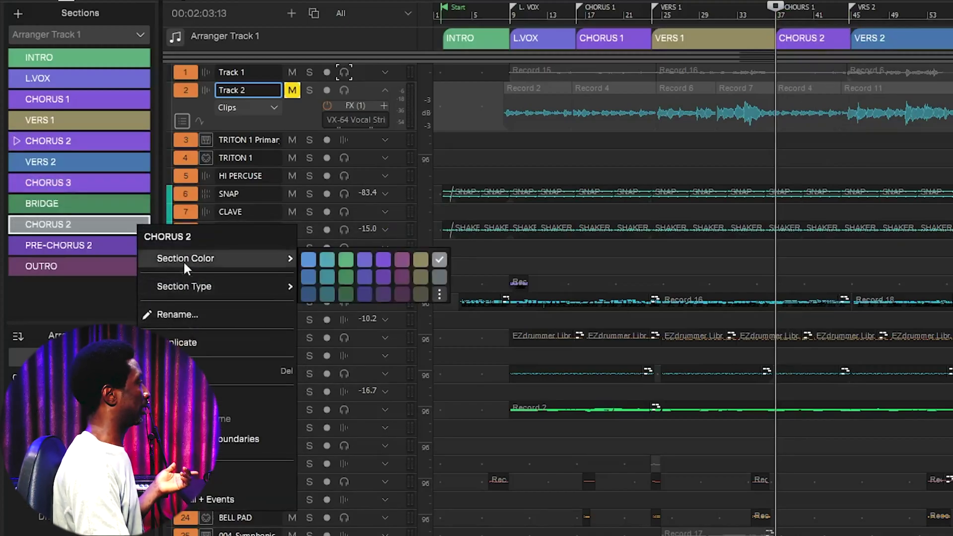
{"action": "left_click", "coordinate": [379, 262]}
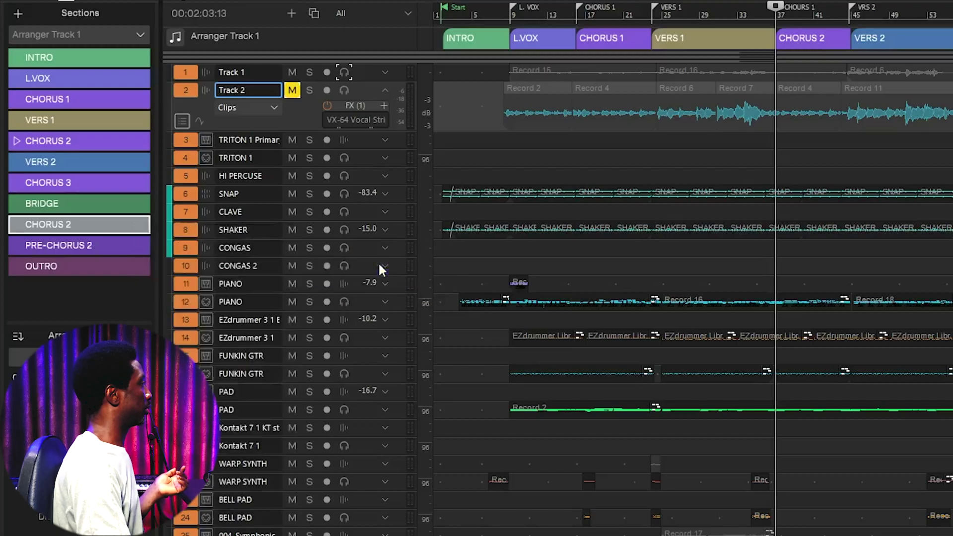
{"action": "right_click", "coordinate": [144, 228]}
{"action": "left_click", "coordinate": [185, 317]}
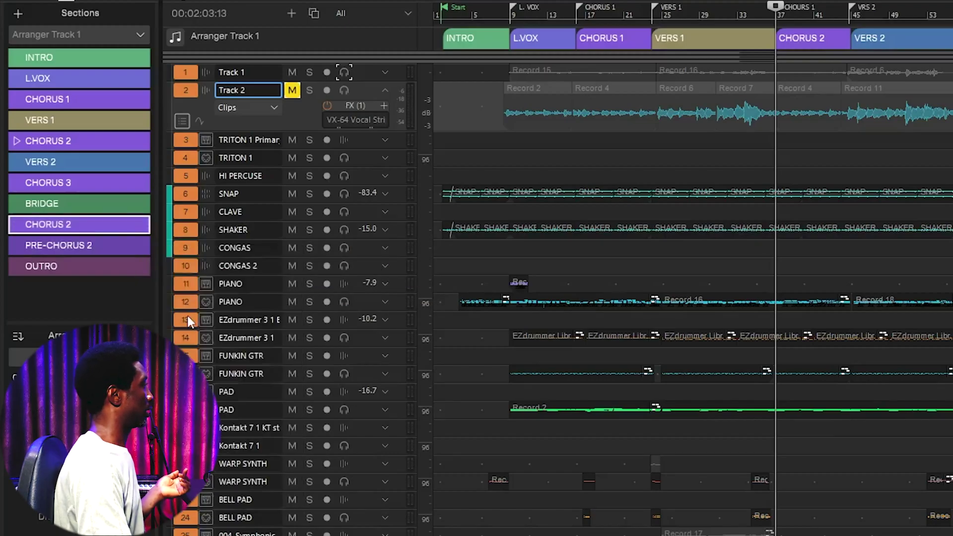
Rename the copied chorus section after BRIDGE to CHORUS 4
{"action": "left_click", "coordinate": [95, 232]}
{"action": "key", "text": "BackSpace"}
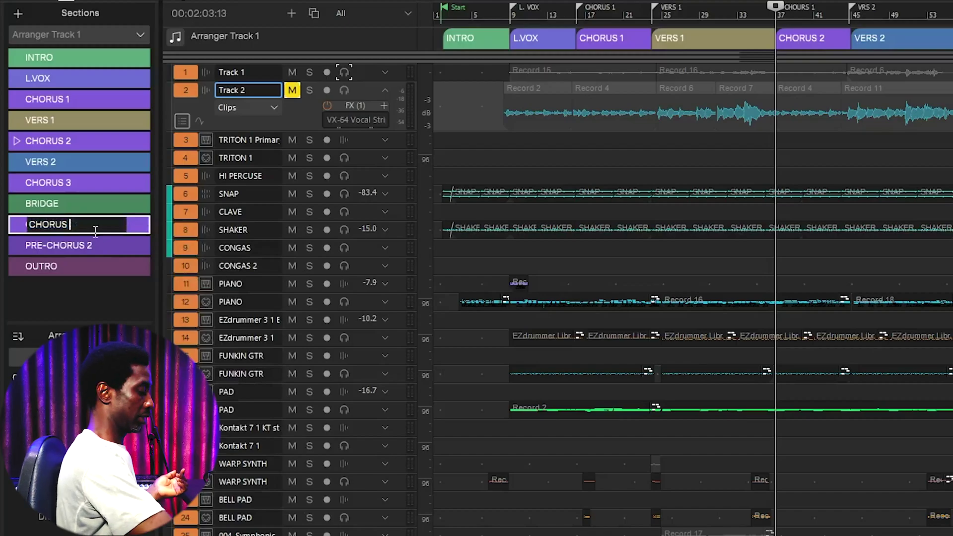
{"action": "type", "text": "4"}
{"action": "key", "text": "Return"}
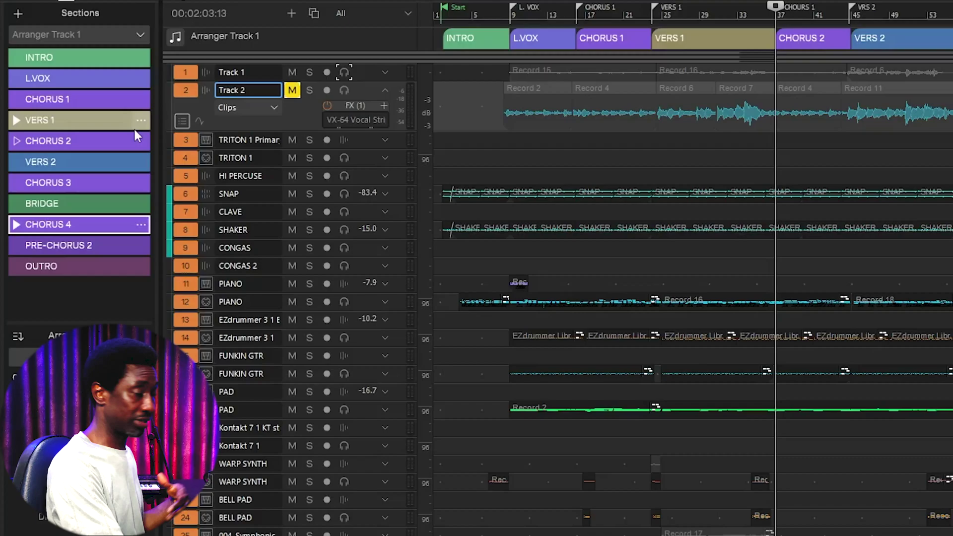
Set the OUTRO section's colour to light green
{"action": "left_click", "coordinate": [141, 266]}
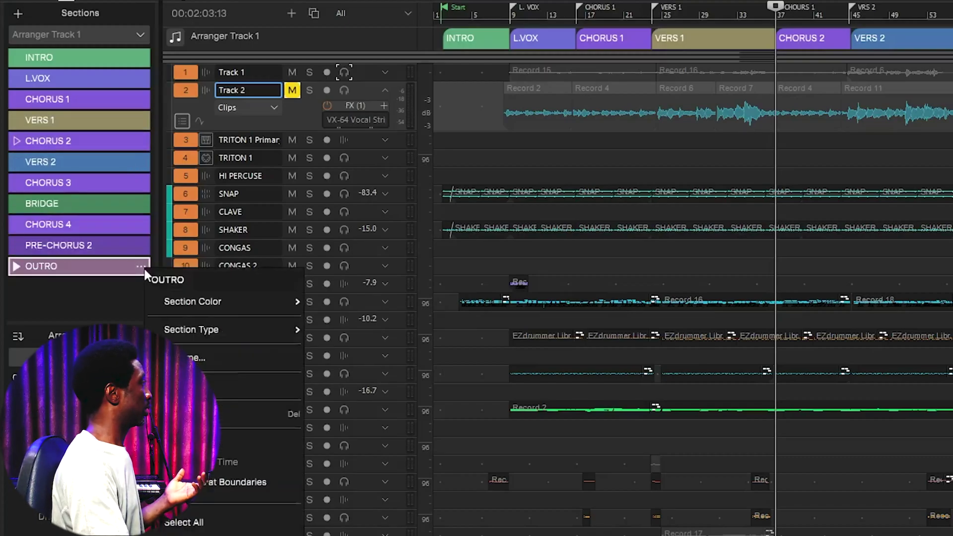
{"action": "mouse_move", "coordinate": [200, 303]}
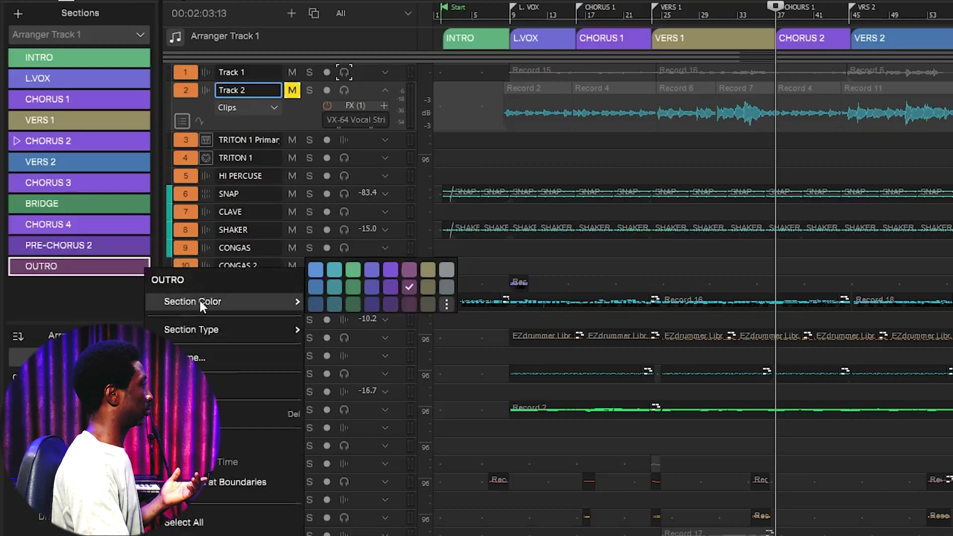
{"action": "left_click", "coordinate": [357, 285]}
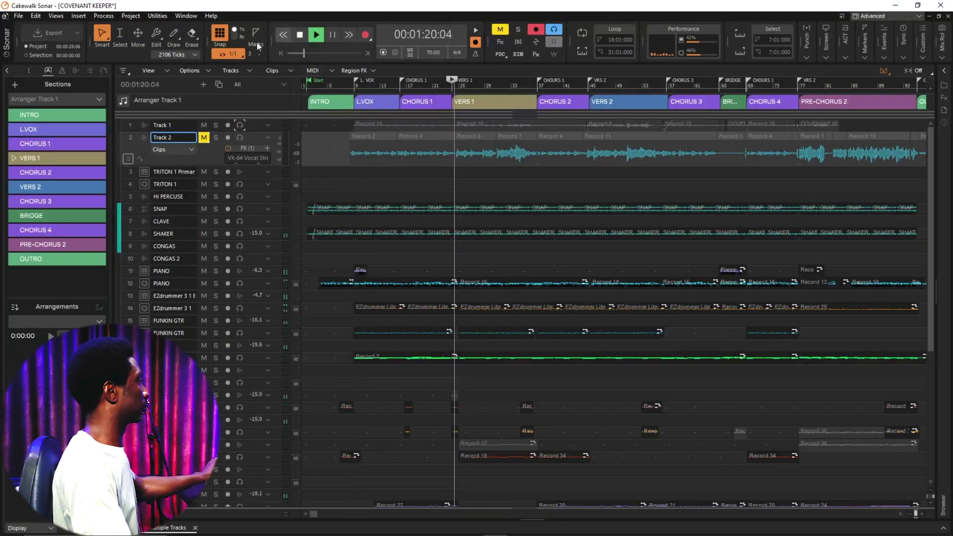
Audition the CHORUS 4 section twice from the section list, stopping playback after each pass
{"action": "mouse_move", "coordinate": [19, 205]}
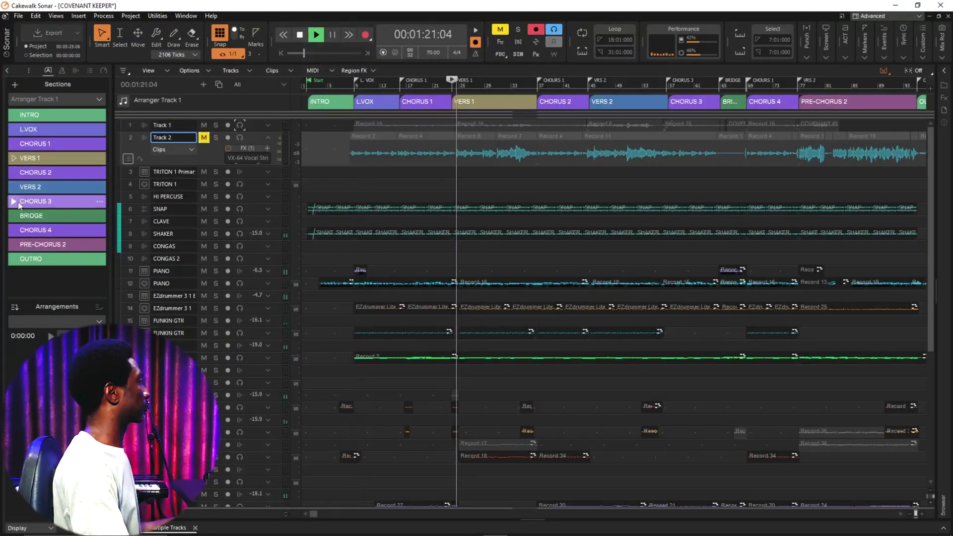
{"action": "left_click", "coordinate": [14, 231]}
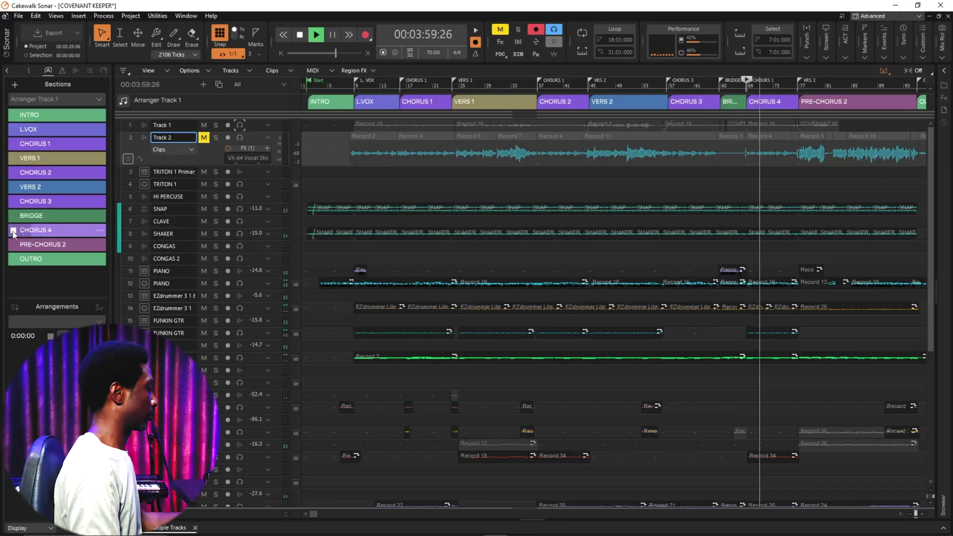
{"action": "left_click", "coordinate": [14, 231]}
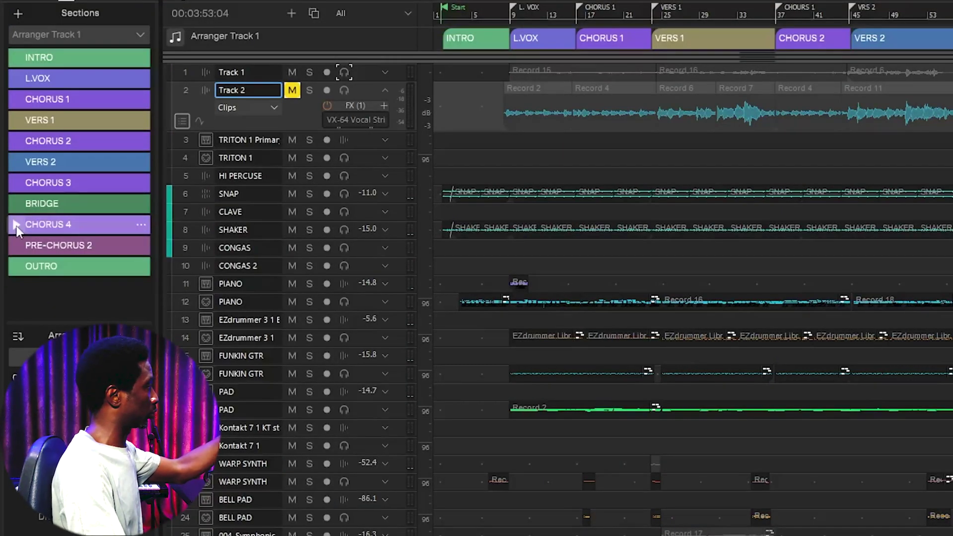
{"action": "left_click", "coordinate": [17, 226]}
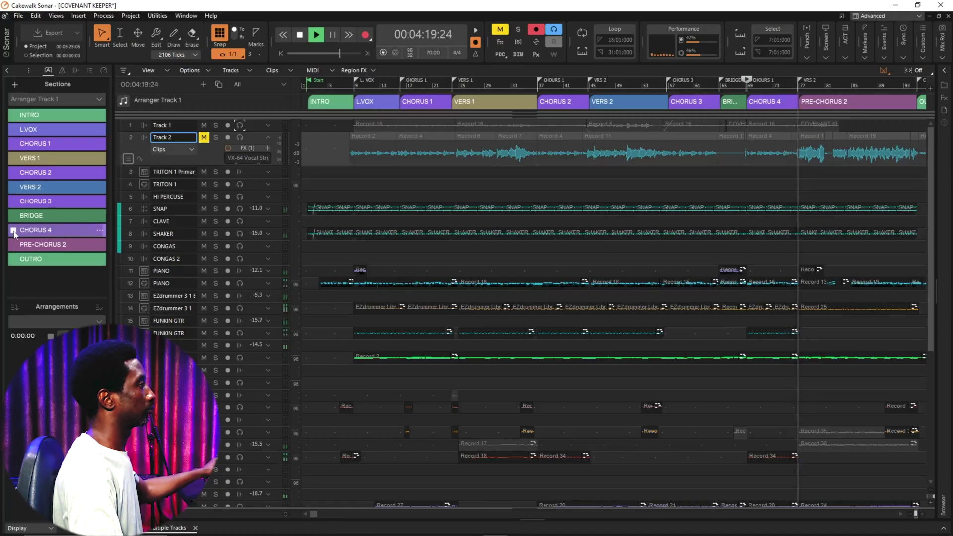
{"action": "left_click", "coordinate": [13, 230]}
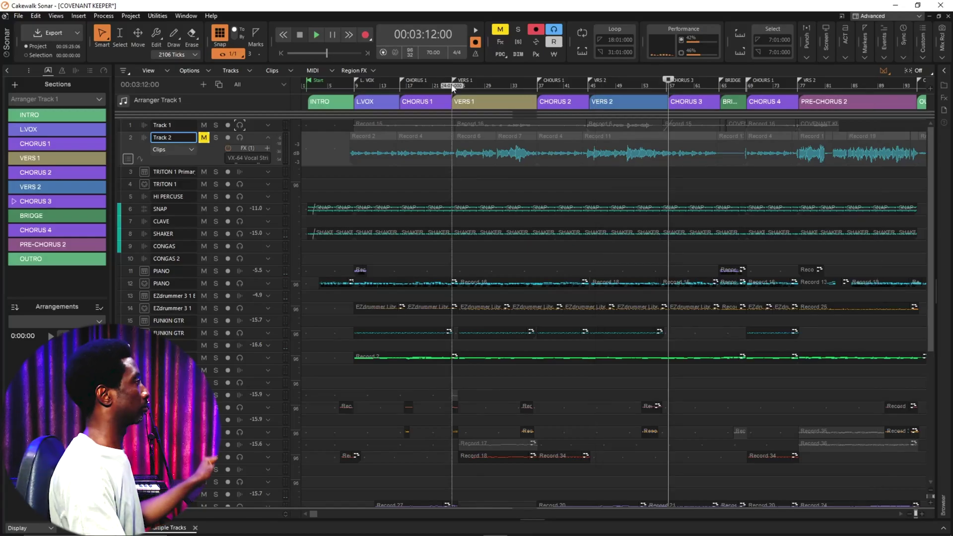
Play the song from the start of VERS 1 and jump forward marker by marker to BRIDGE
{"action": "left_click", "coordinate": [459, 101]}
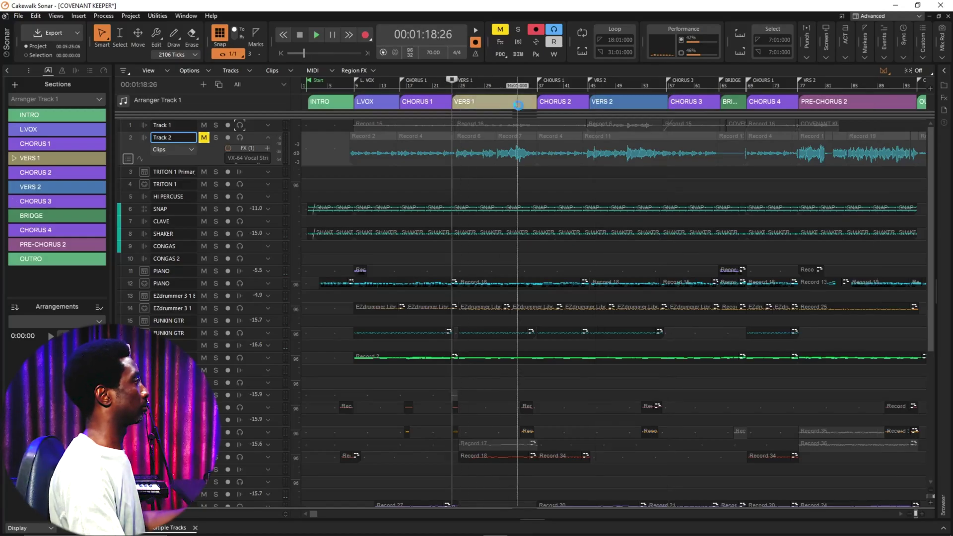
{"action": "key", "text": "space"}
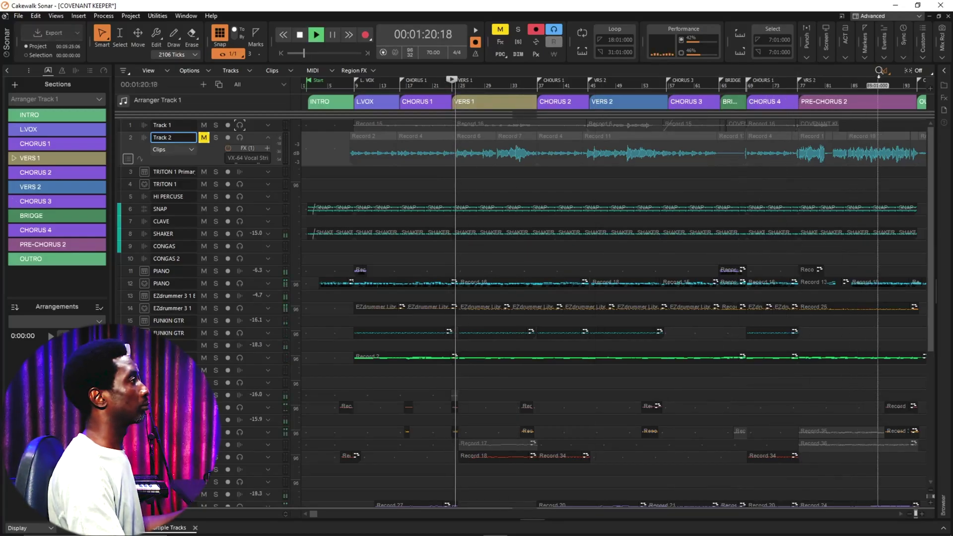
{"action": "left_click", "coordinate": [864, 58]}
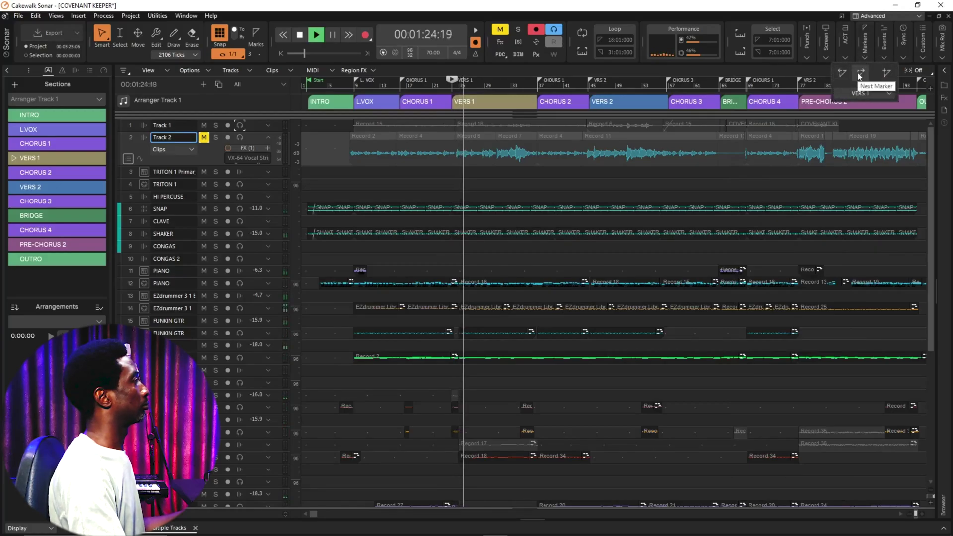
{"action": "left_click", "coordinate": [860, 74]}
{"action": "left_click", "coordinate": [861, 74]}
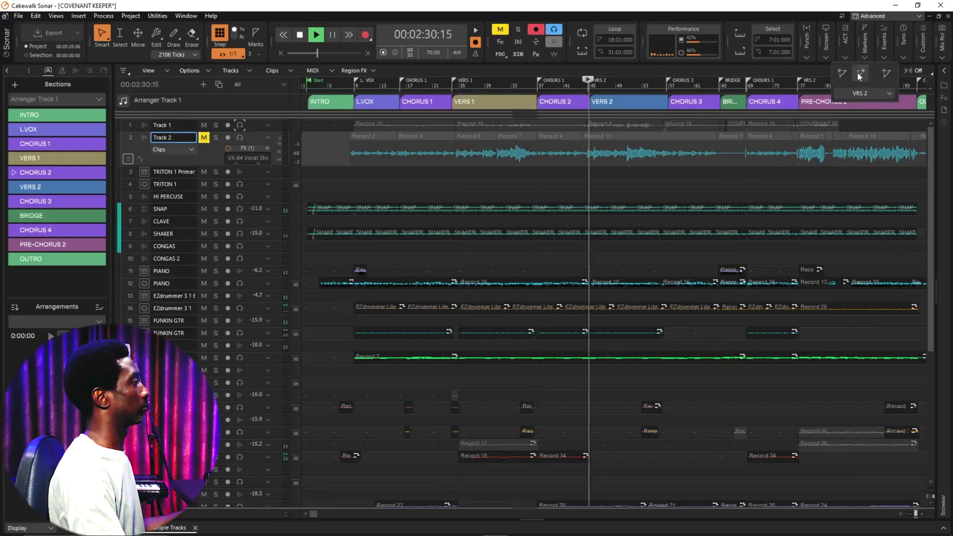
{"action": "left_click", "coordinate": [861, 75]}
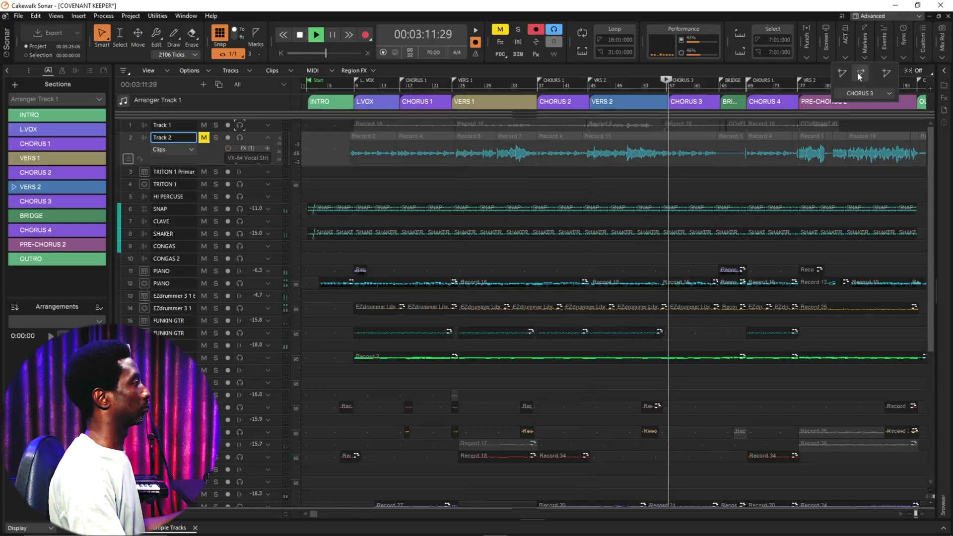
{"action": "left_click", "coordinate": [857, 73]}
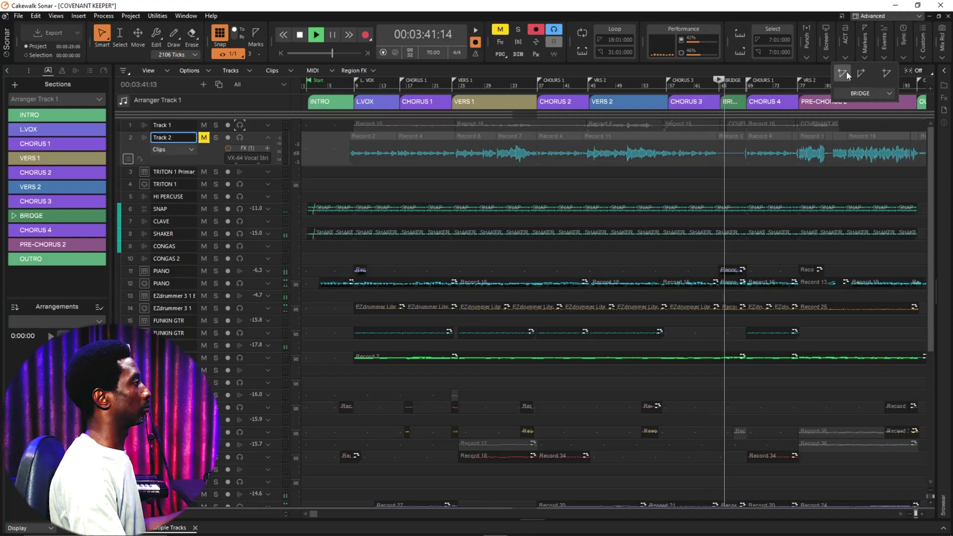
Jump back through the previous markers from BRIDGE to VERS 1 during playback
{"action": "left_click", "coordinate": [847, 74]}
{"action": "left_click", "coordinate": [848, 74]}
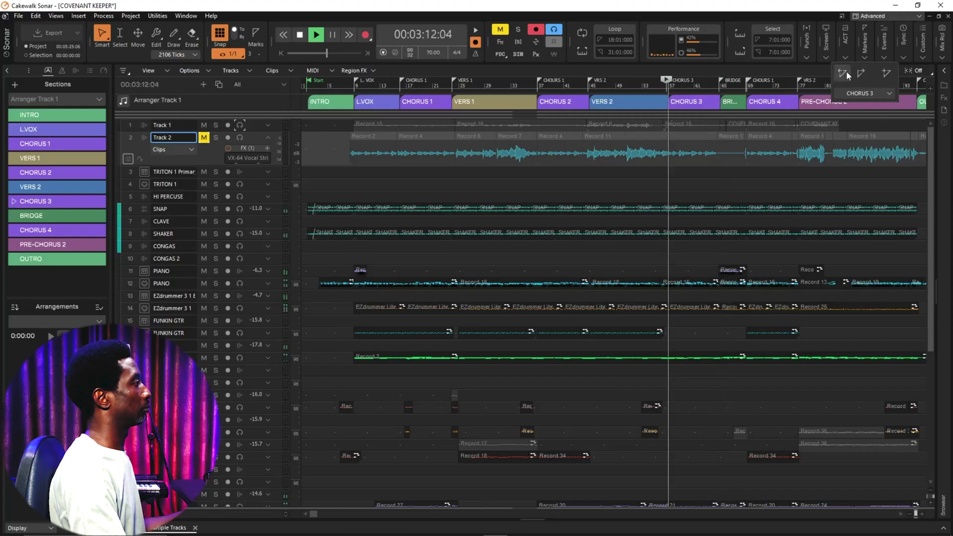
{"action": "left_click", "coordinate": [847, 74]}
{"action": "left_click", "coordinate": [847, 73]}
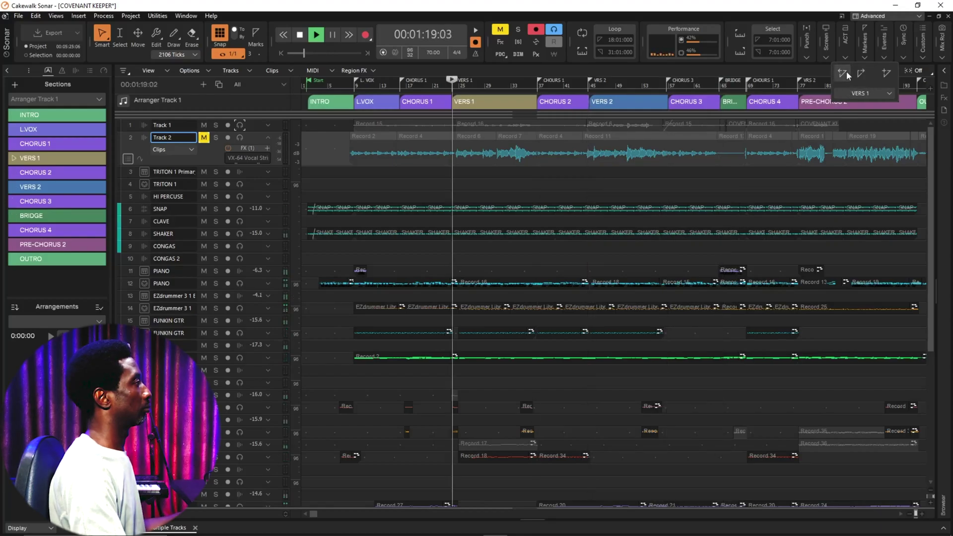